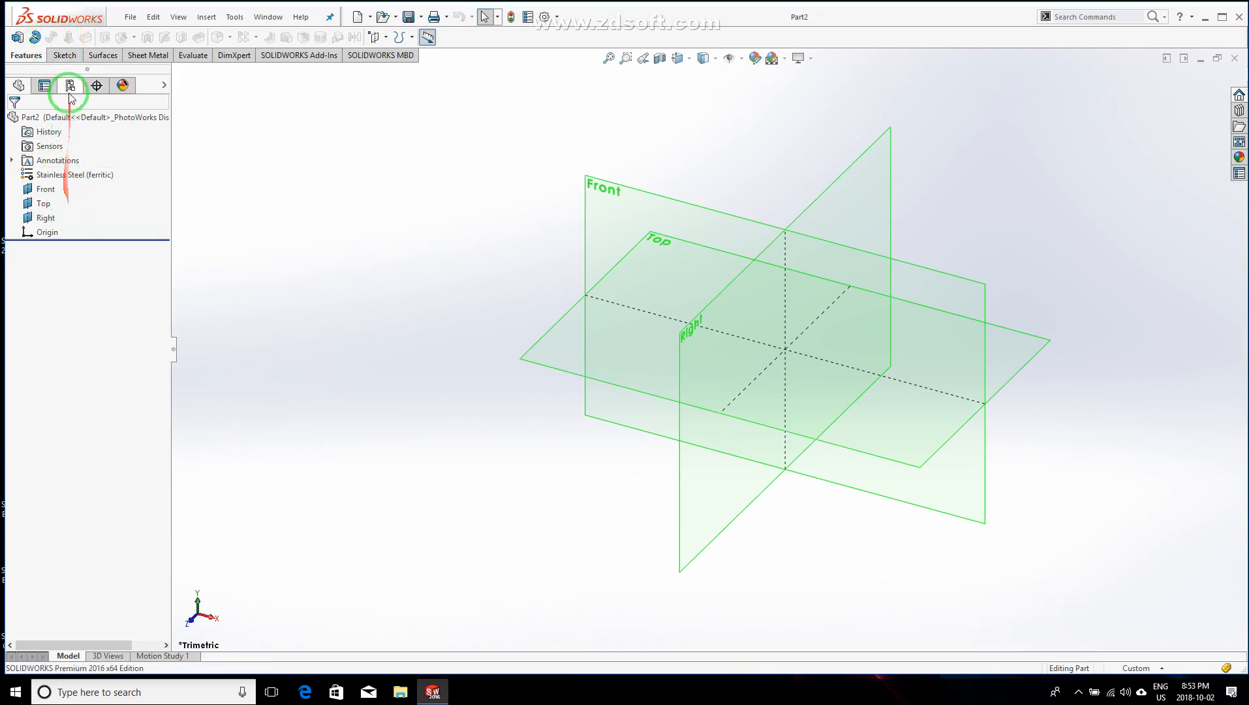
- Sketch a circle about 66 mm in diameter centred on the origin of the Front plane
left_click(72, 62)
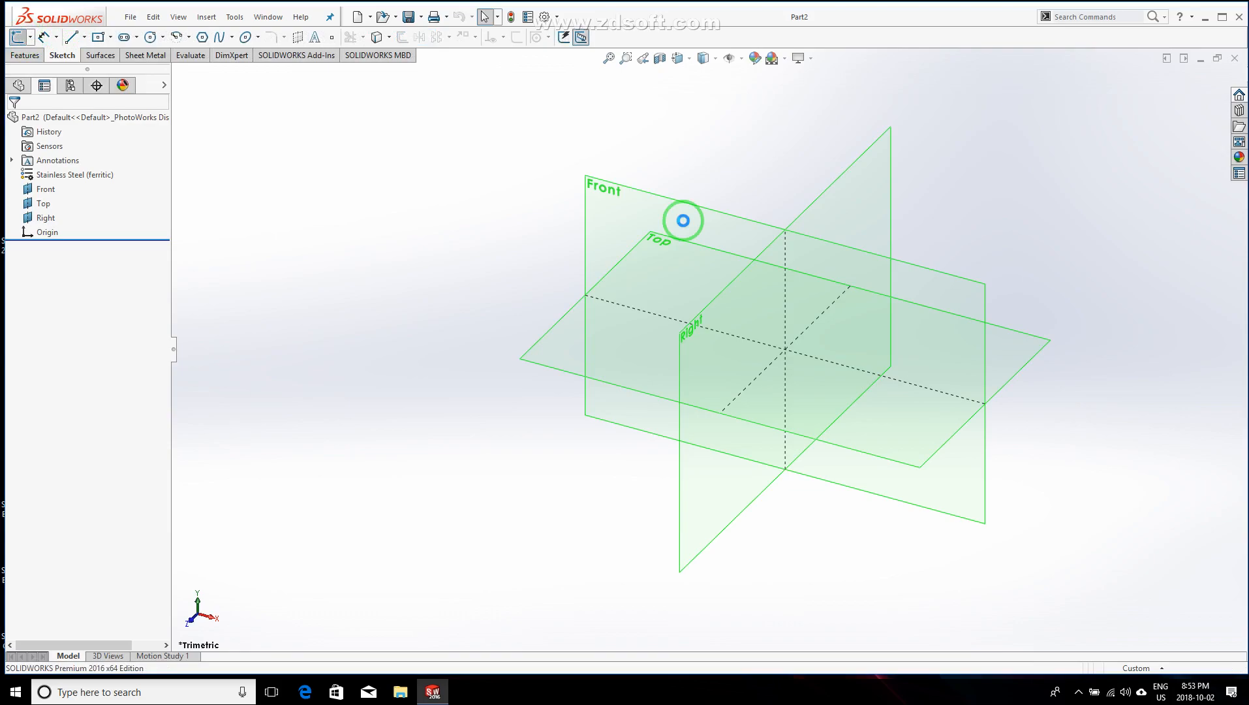
left_click(642, 222)
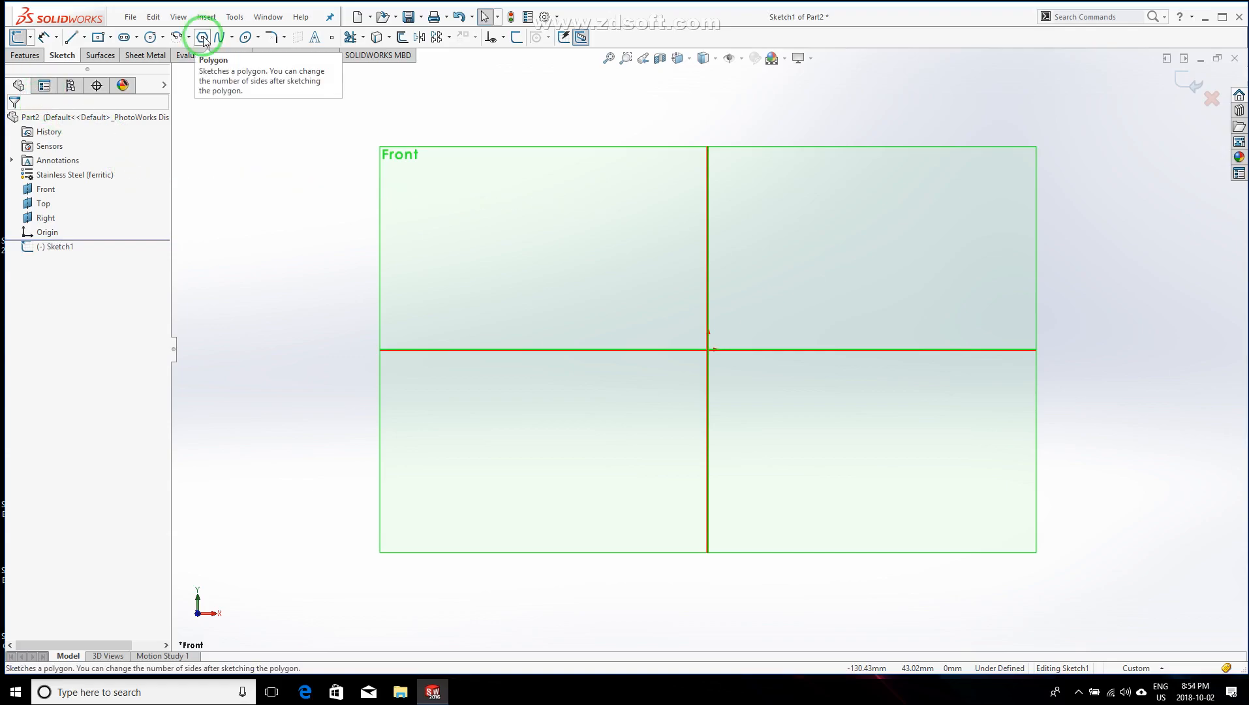
left_click(150, 37)
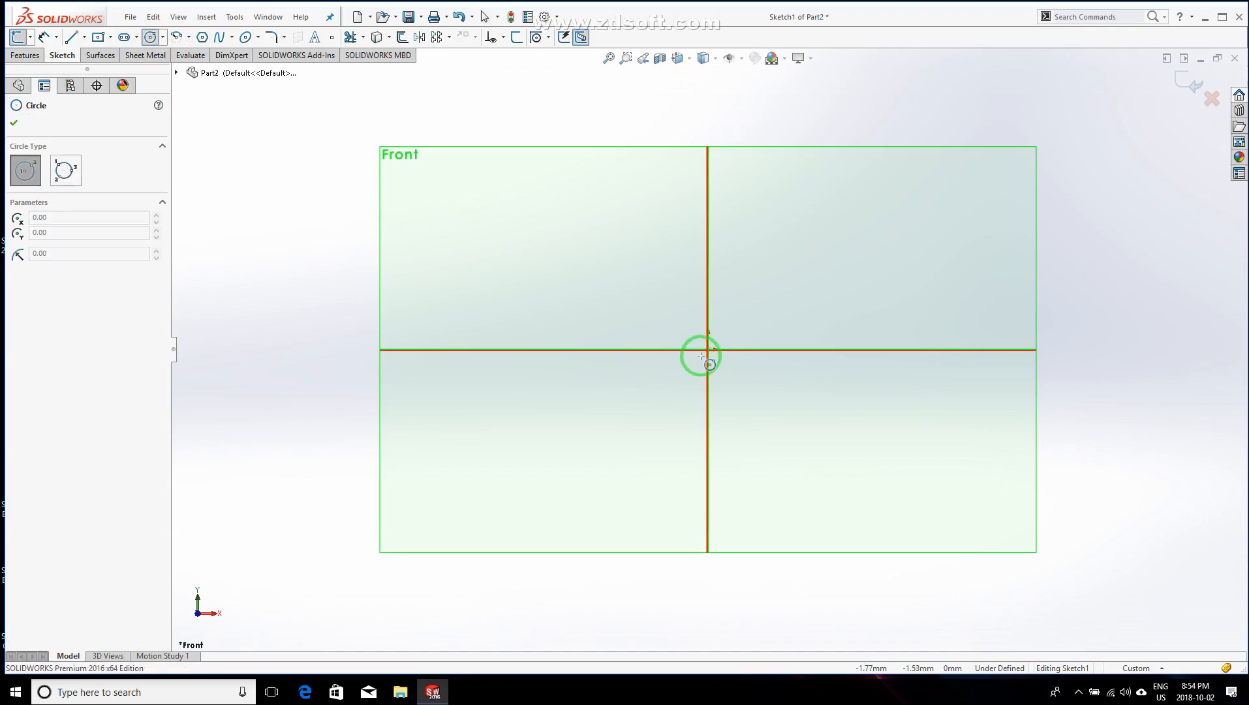
left_click(639, 235)
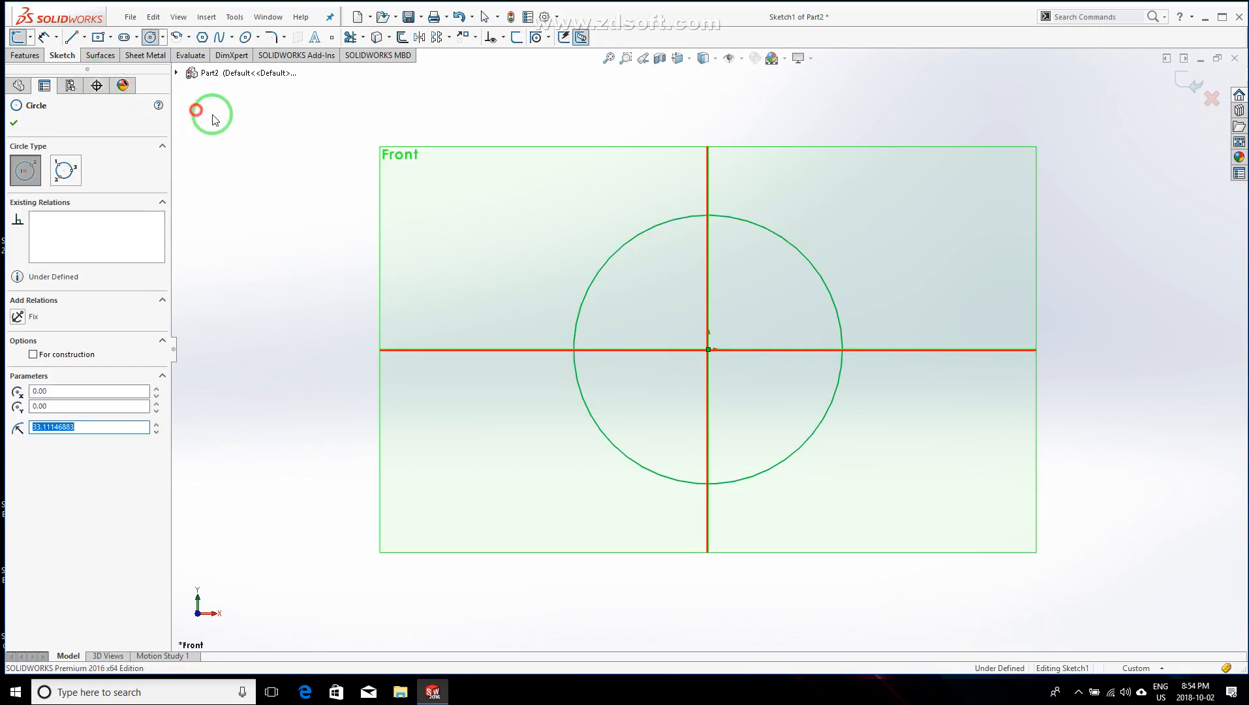
- Dimension the circle's diameter as 100 mm and close the sketch
right_click_drag(212, 115, 792, 276)
left_click(814, 262)
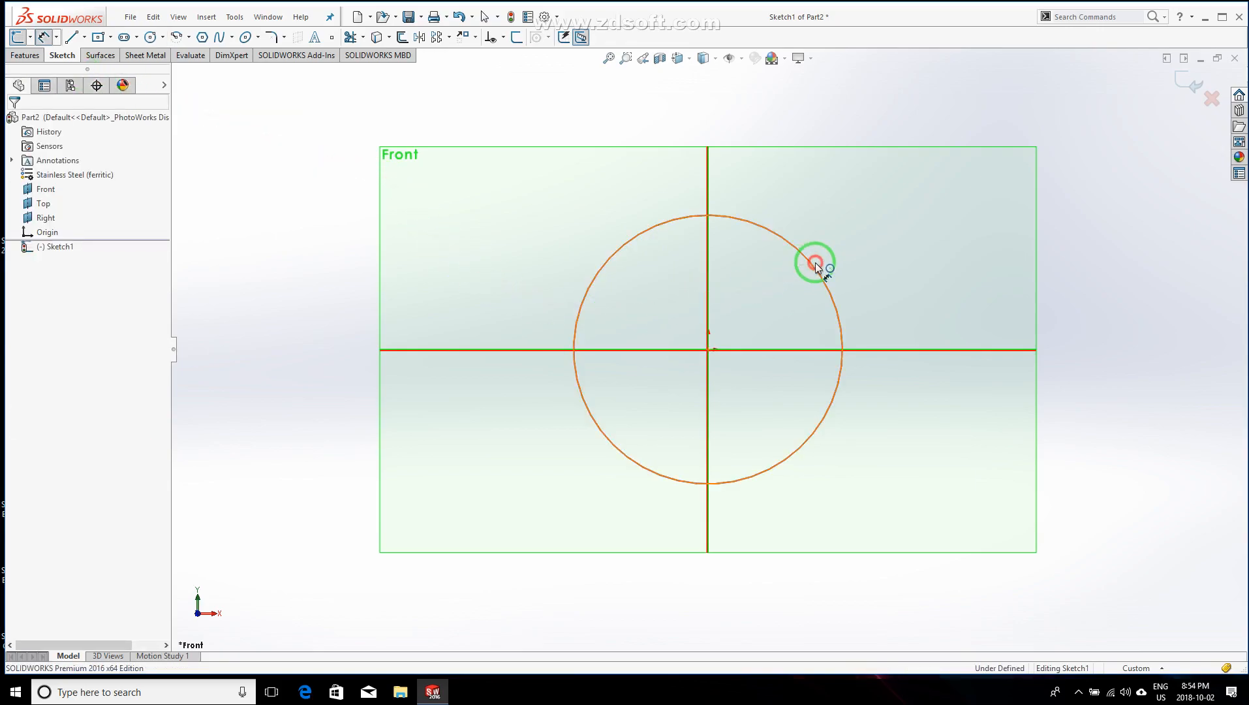
left_click(1103, 226)
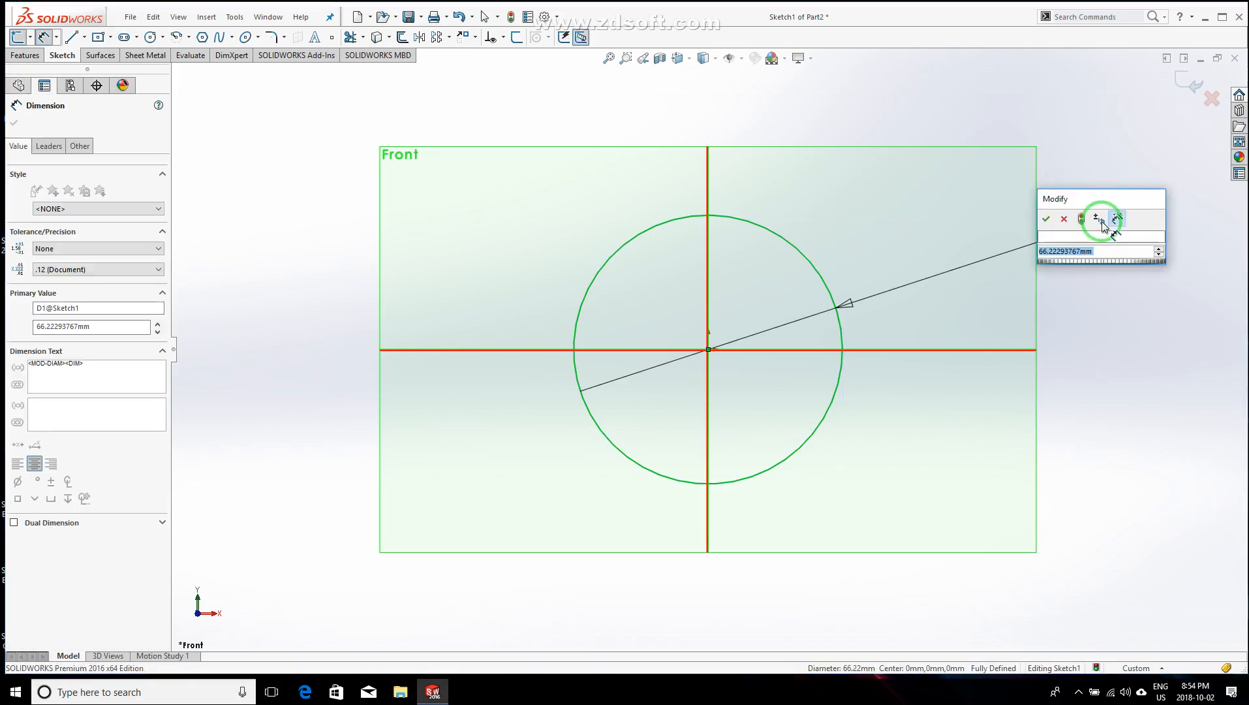
type("100")
key("Return")
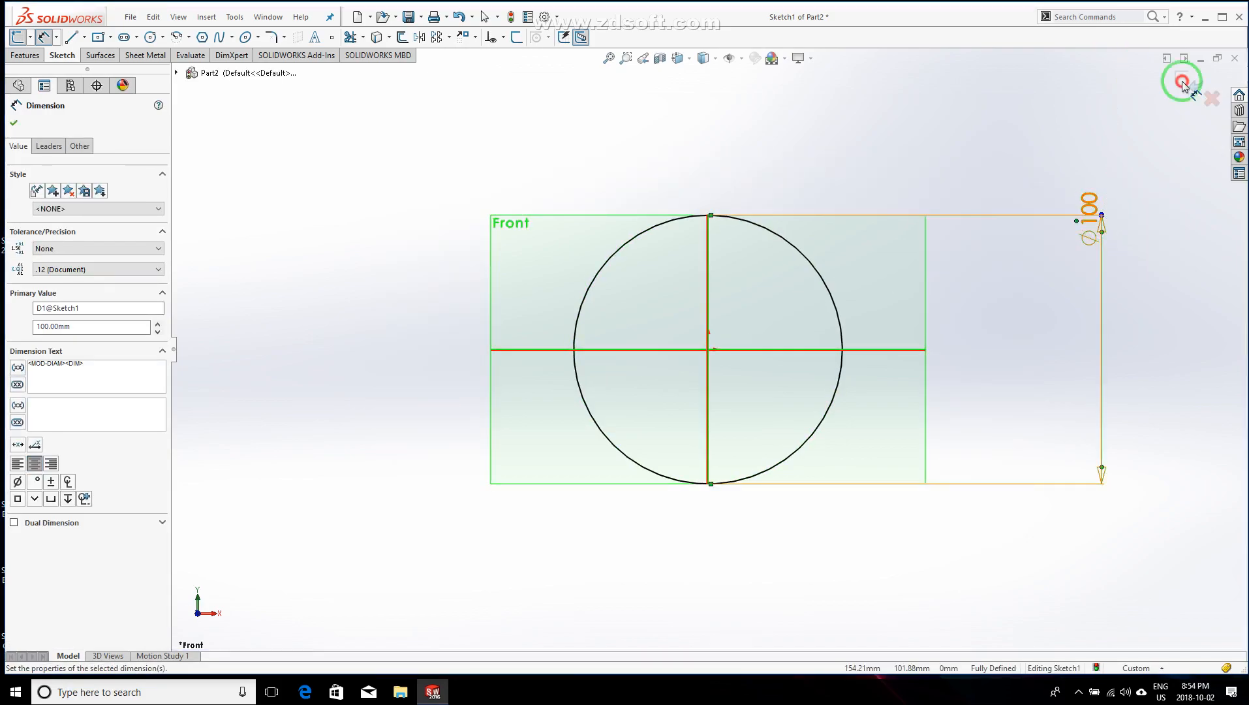
left_click(1182, 81)
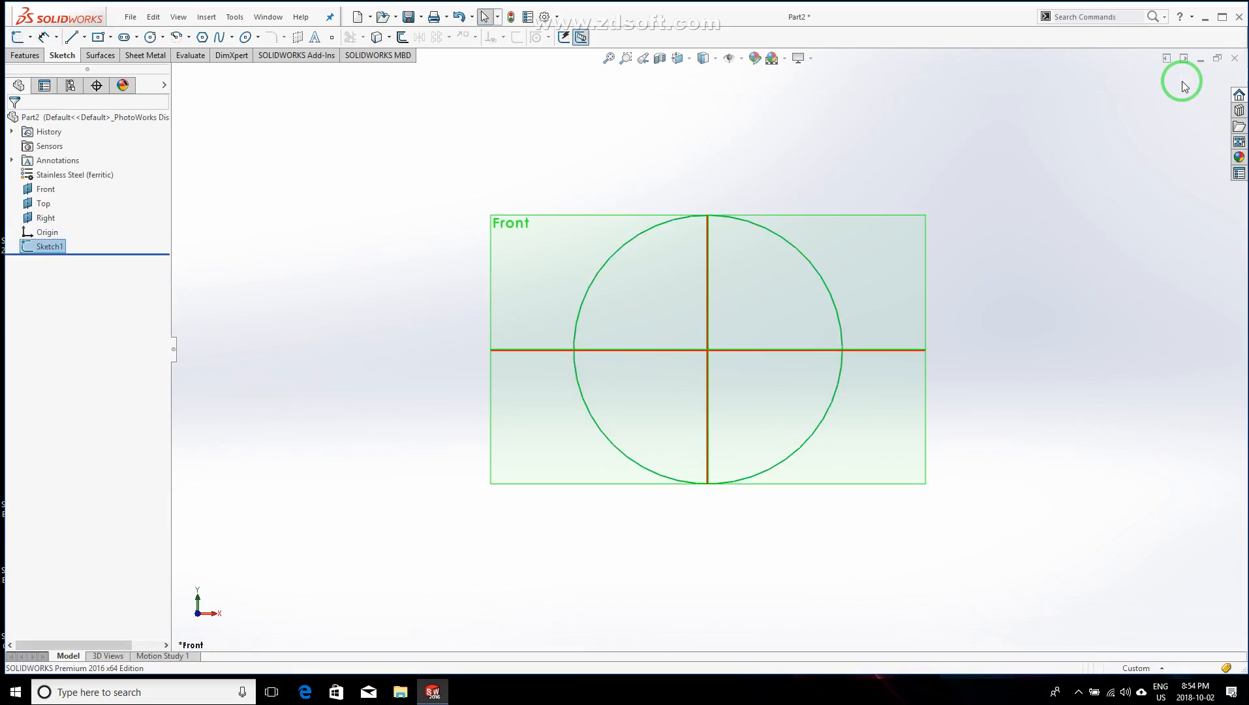
- Start a new sketch on the Right plane
key("ctrl+7")
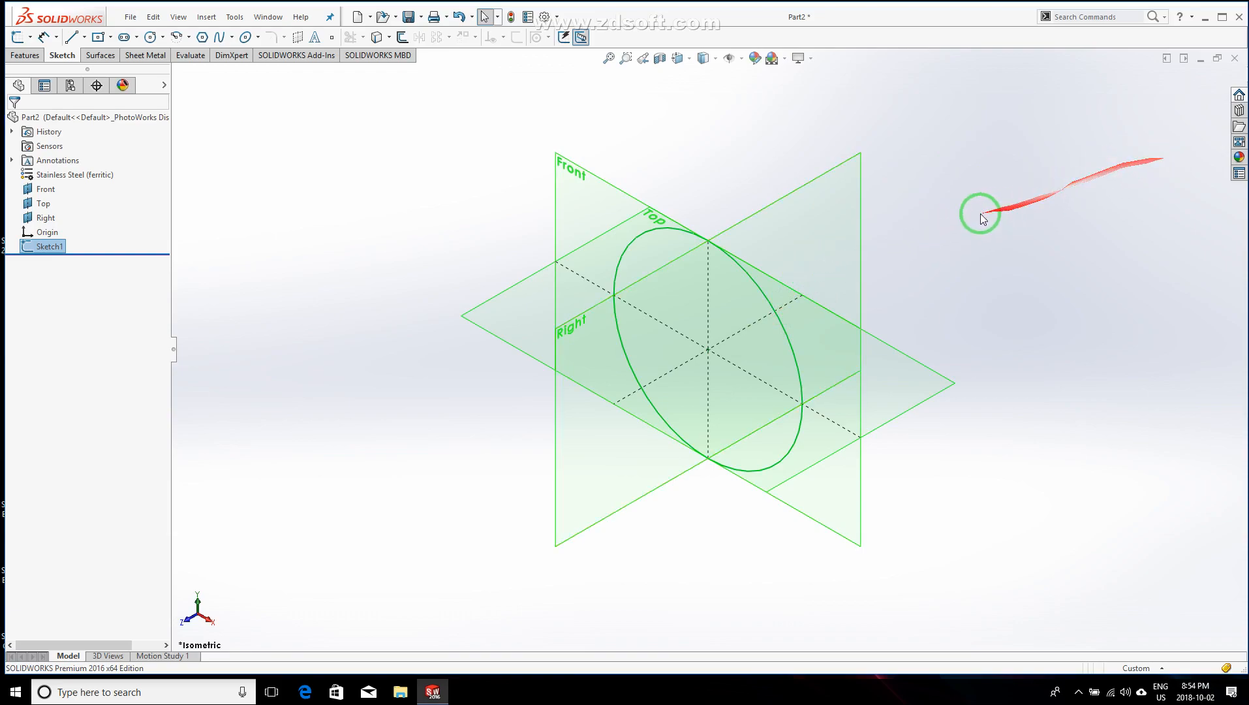
left_click(828, 259)
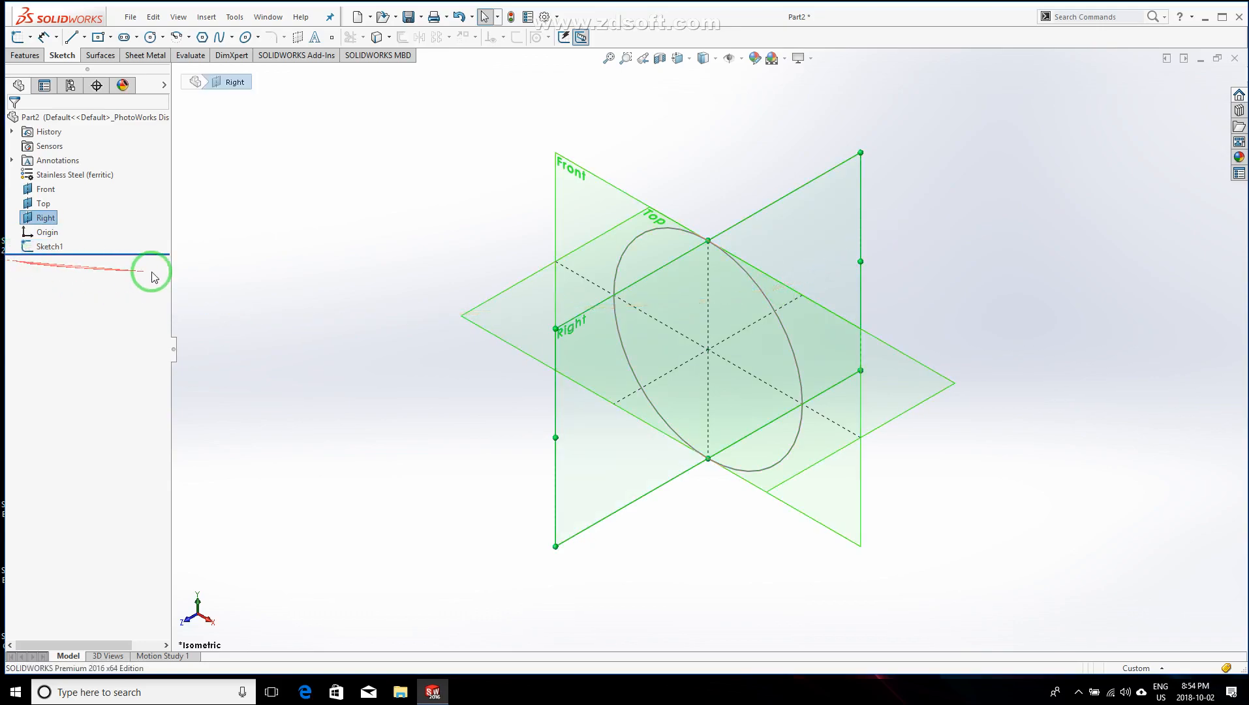
left_click(16, 39)
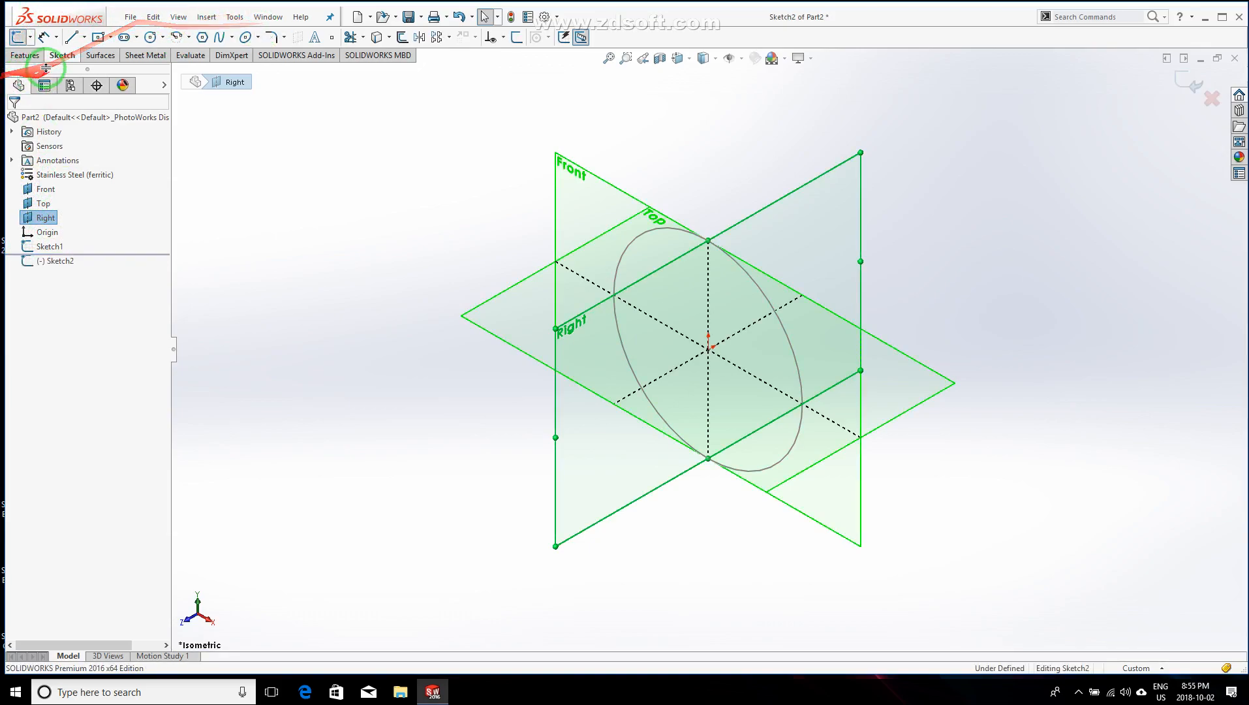
- Draw a horizontal line about 112 mm long from the origin and a vertical line about 67 mm up from its far end
left_click(71, 37)
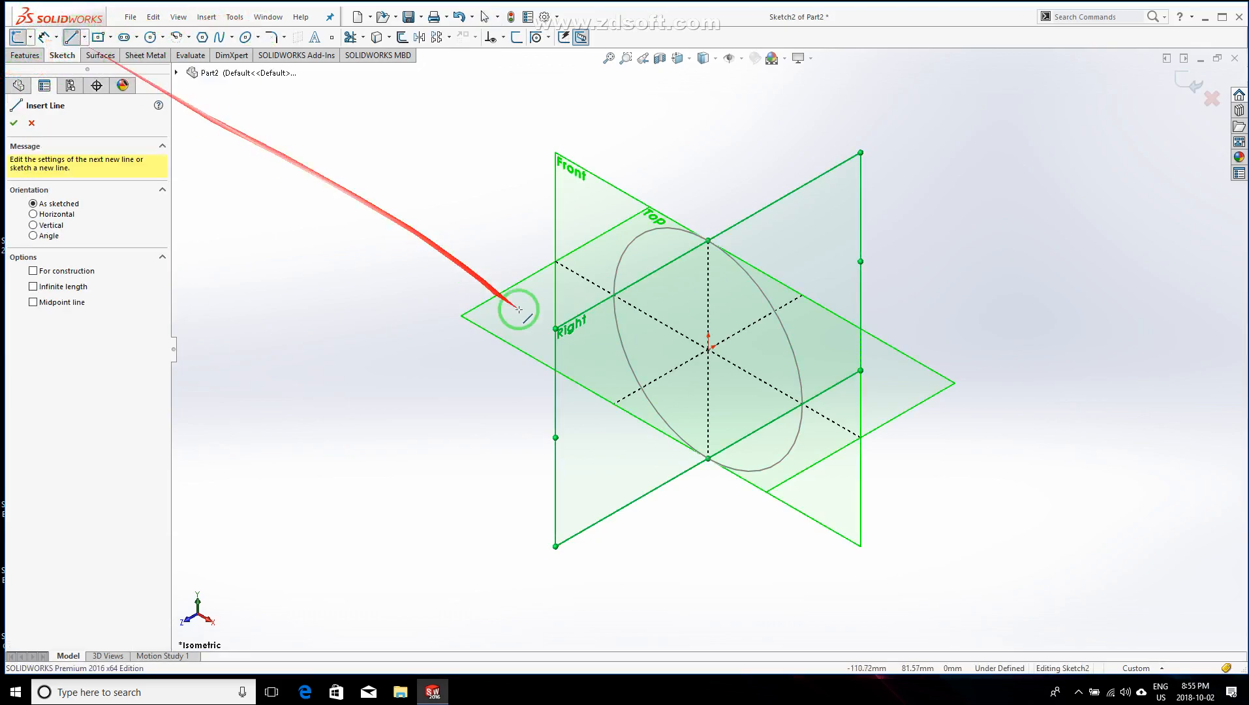
left_click(688, 60)
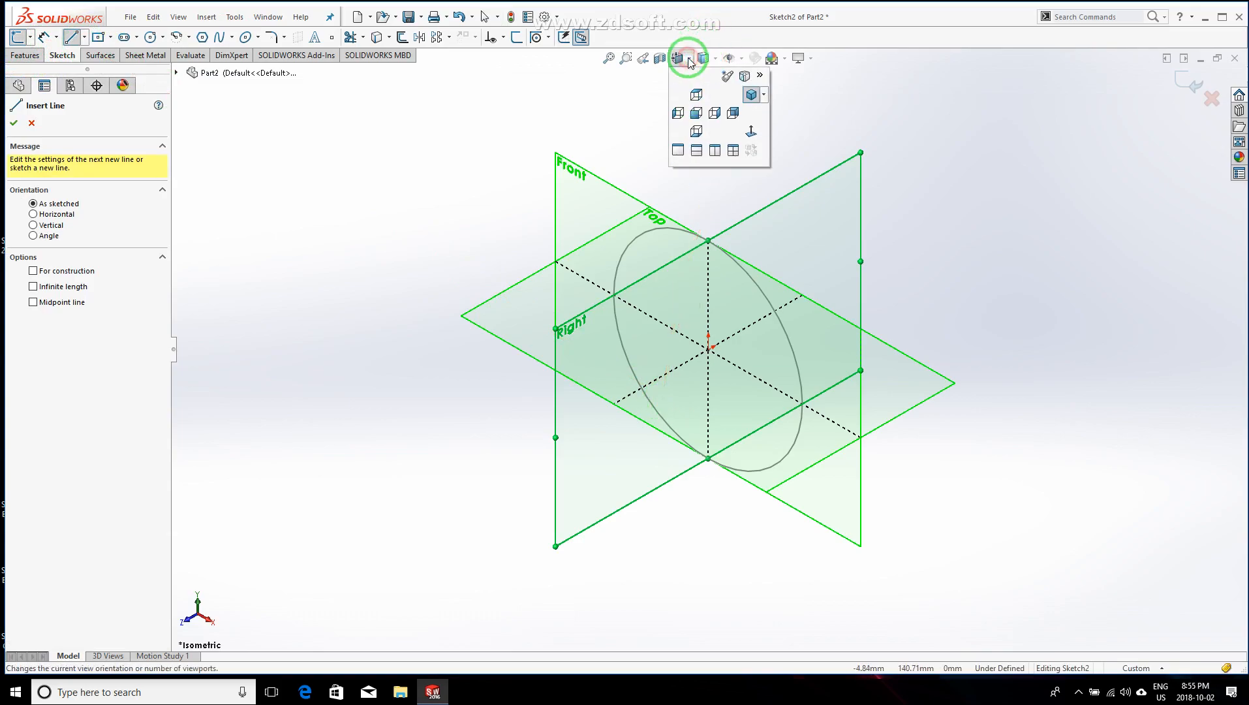
left_click(712, 110)
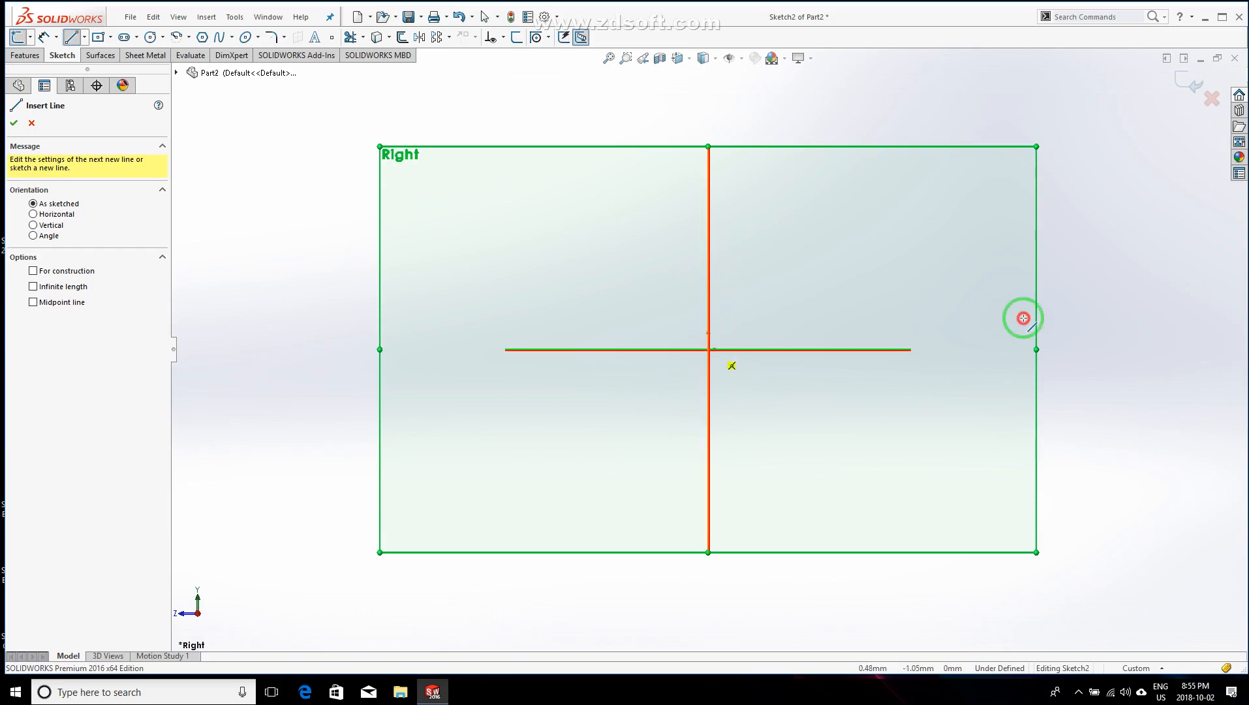
left_click_drag(1023, 318, 1072, 358)
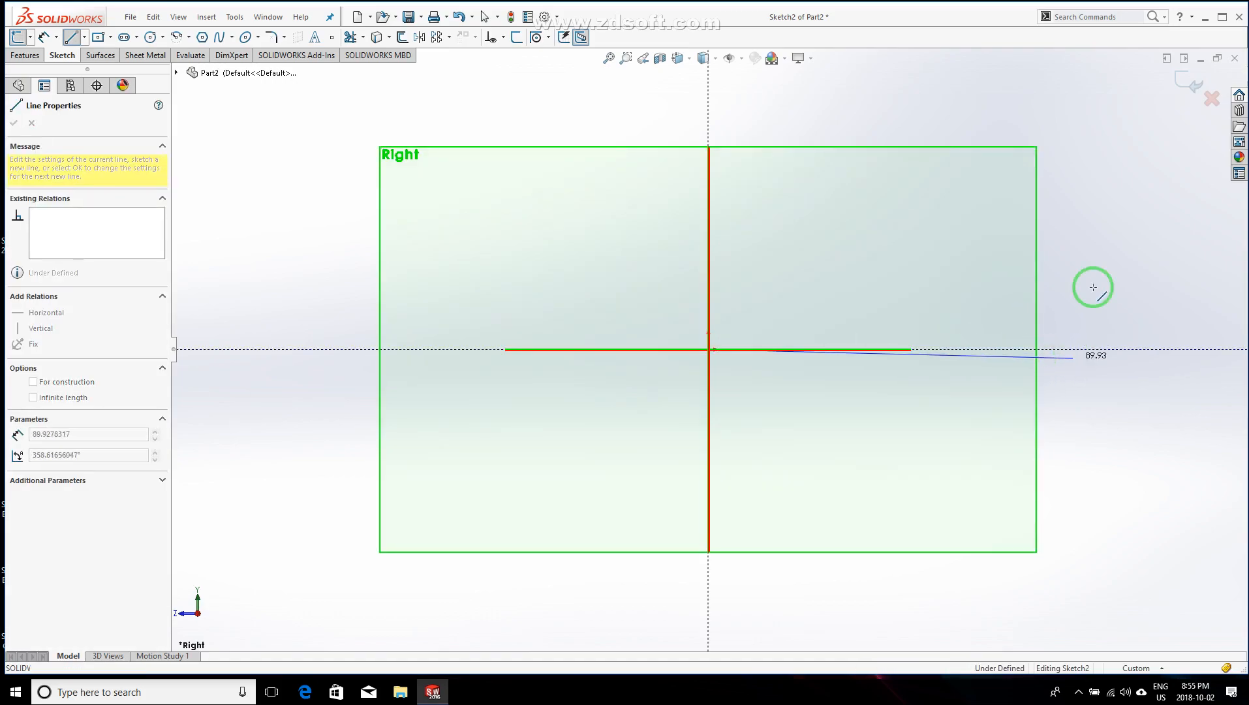
left_click_drag(1093, 287, 1162, 351)
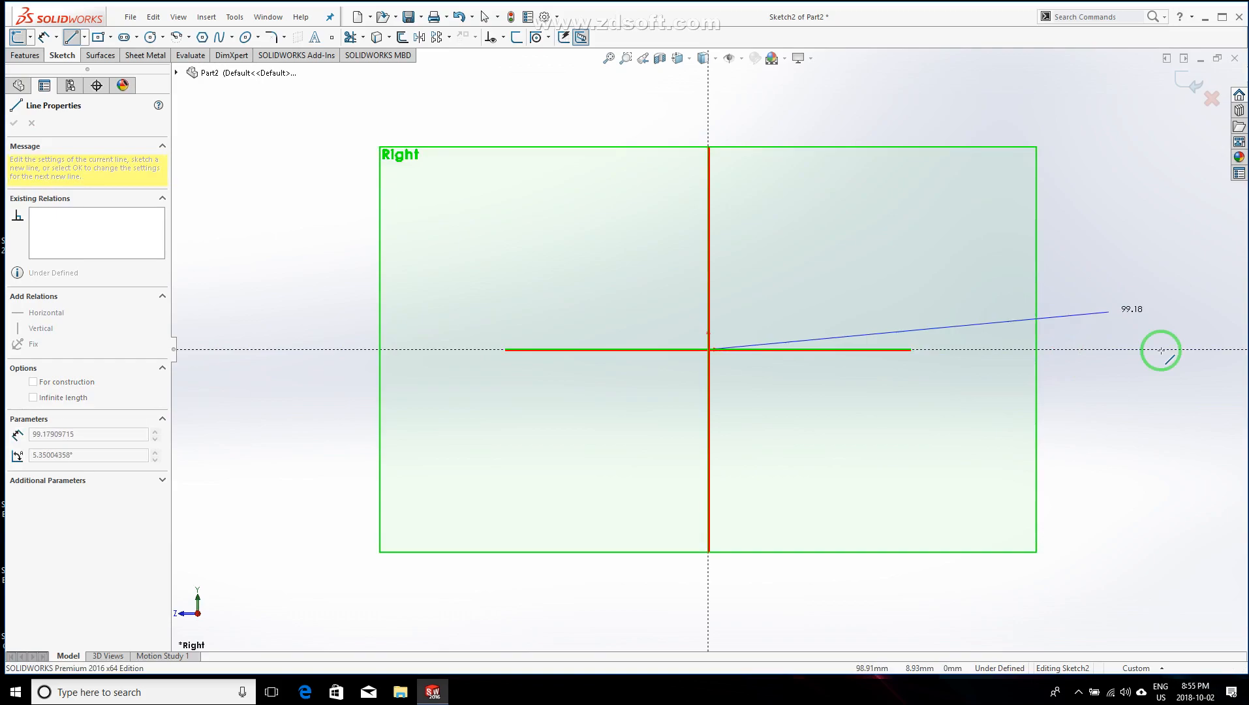
left_click_drag(1161, 350, 1162, 350)
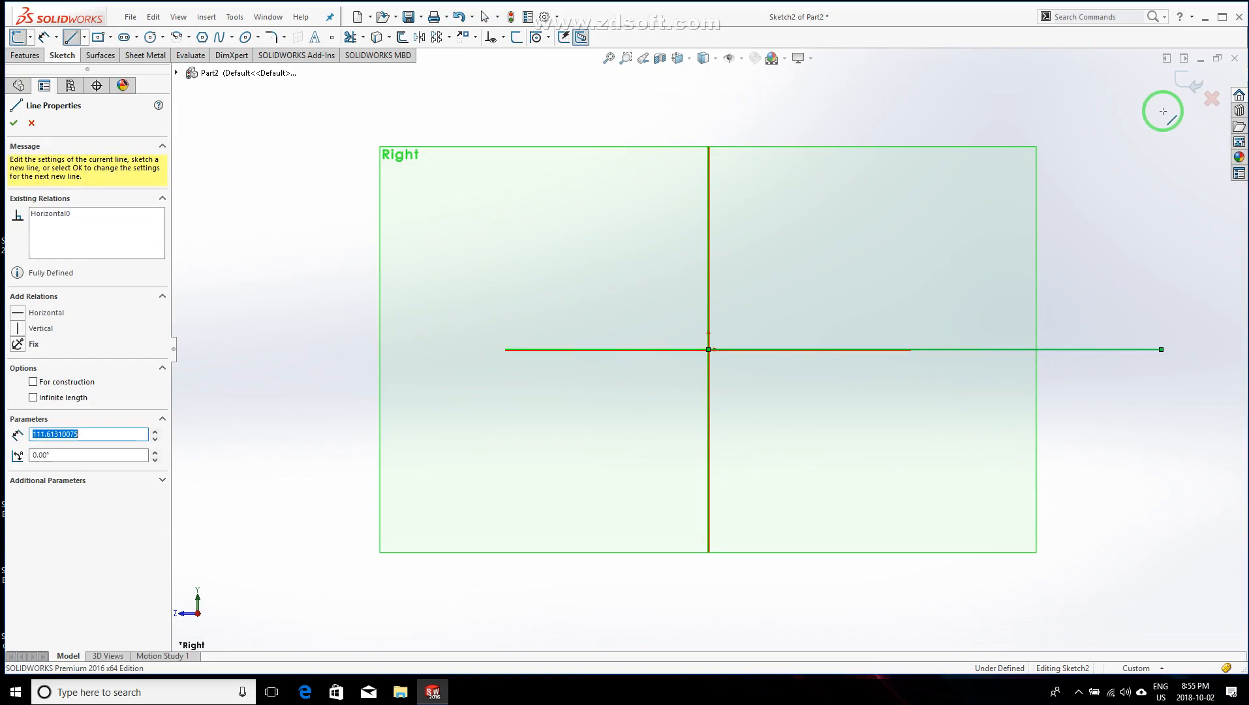
left_click(1161, 78)
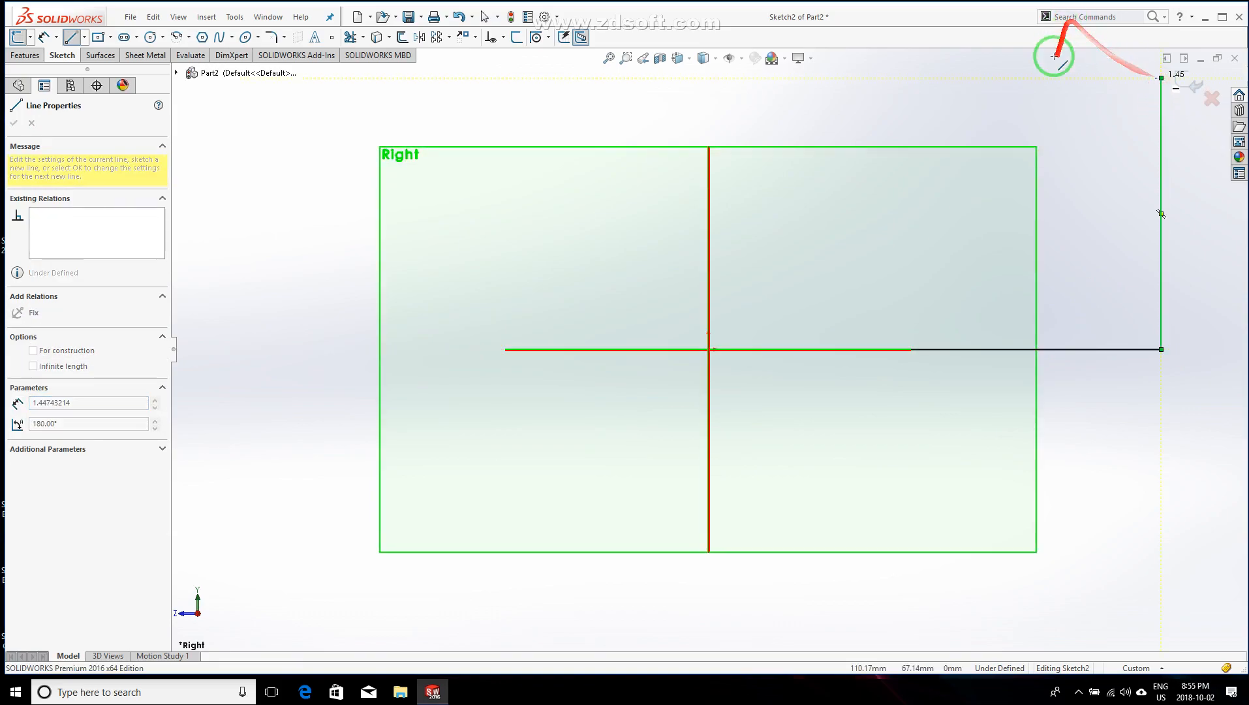
left_click(1054, 79)
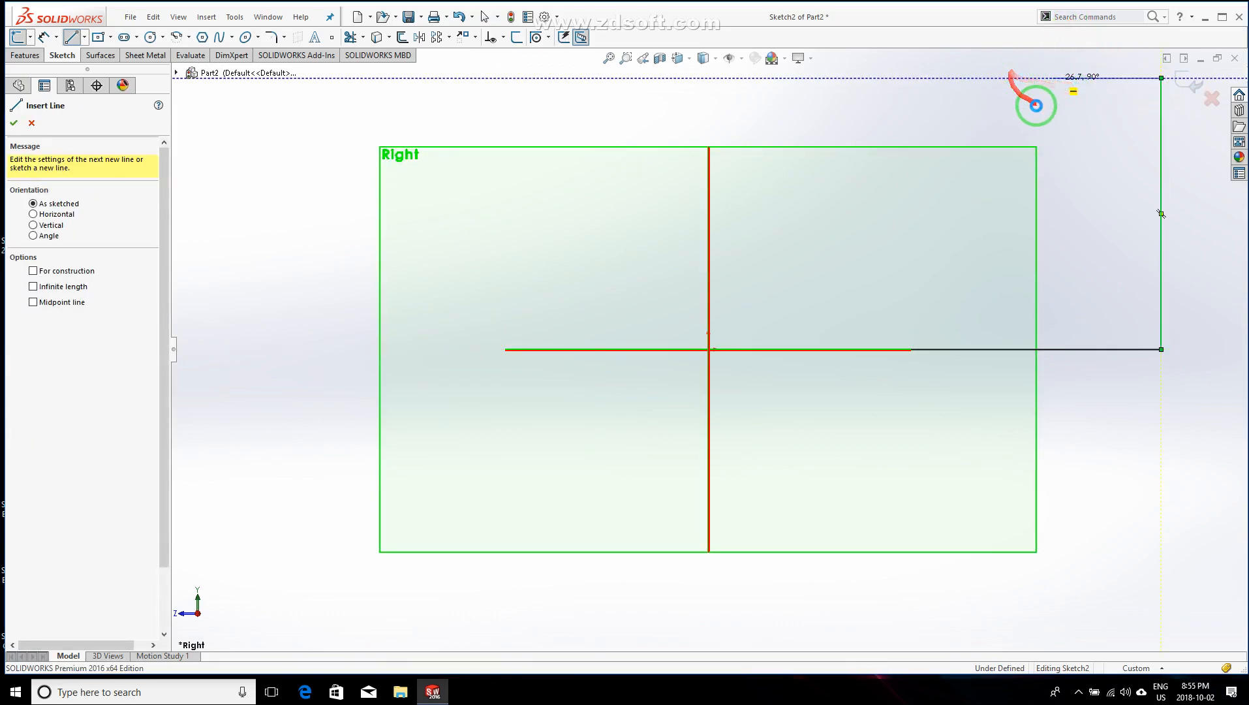
key("Escape")
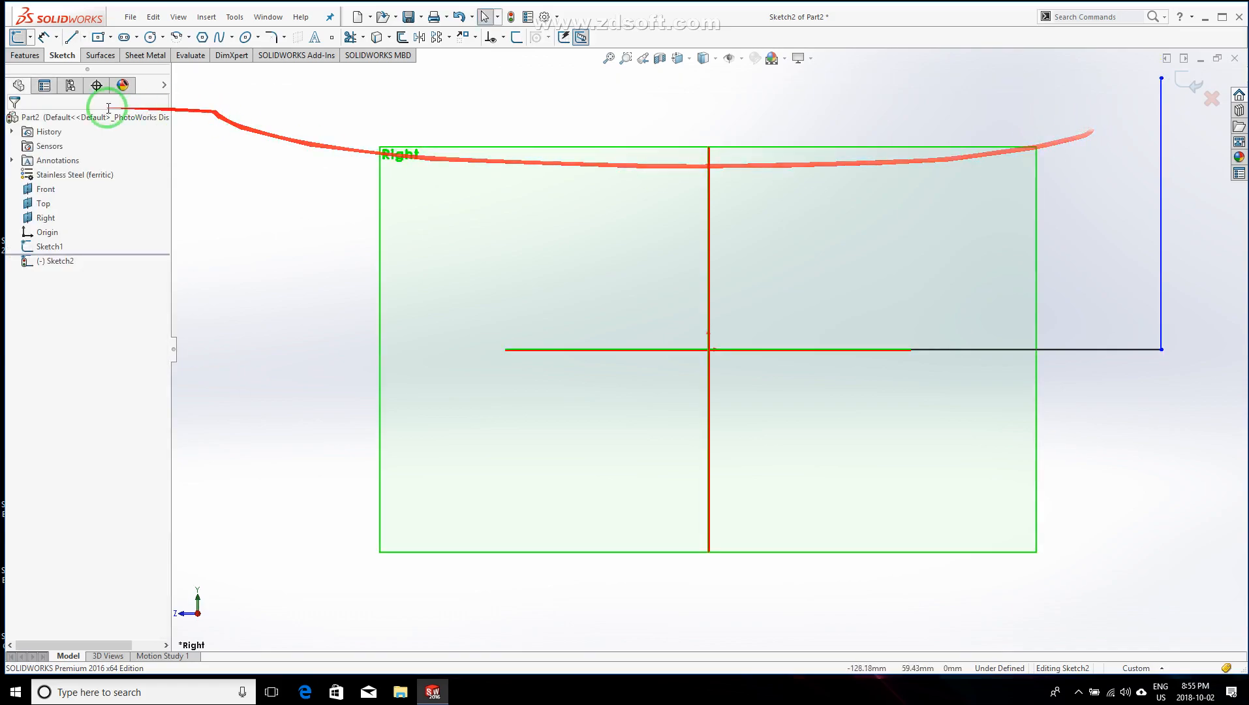
- Dimension the horizontal line's length as 500 mm
left_click(44, 37)
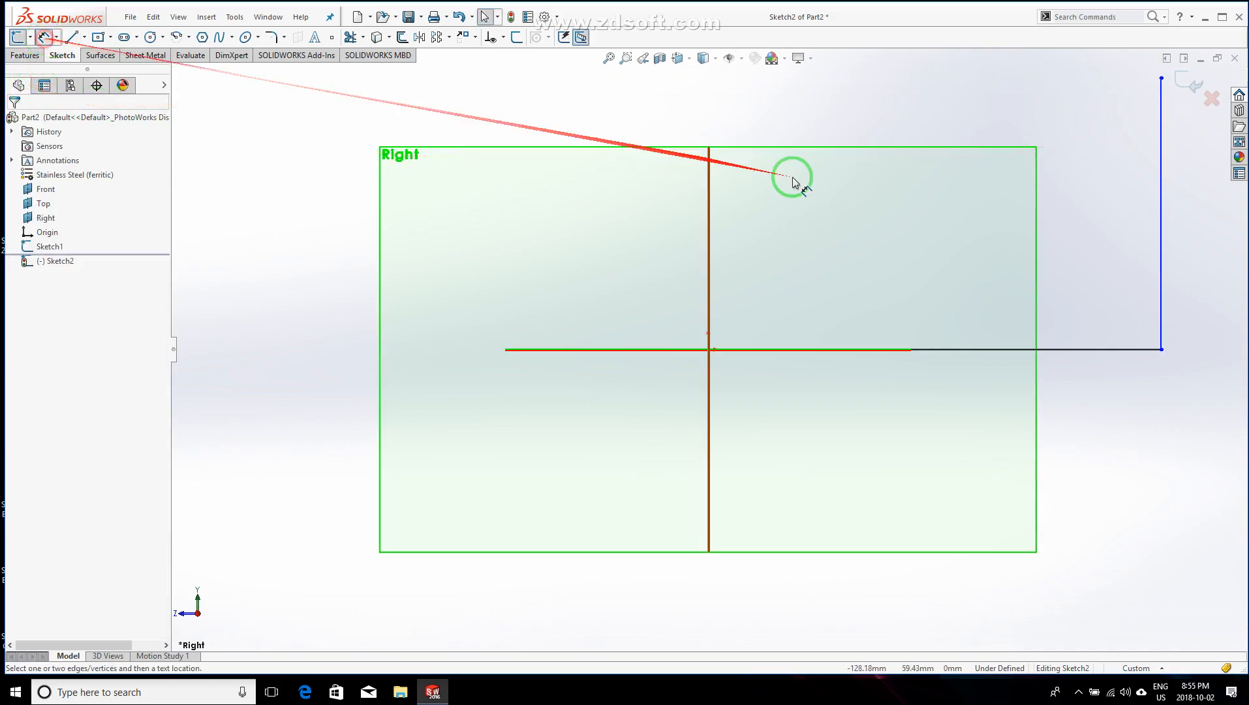
left_click(1103, 351)
left_click(1102, 418)
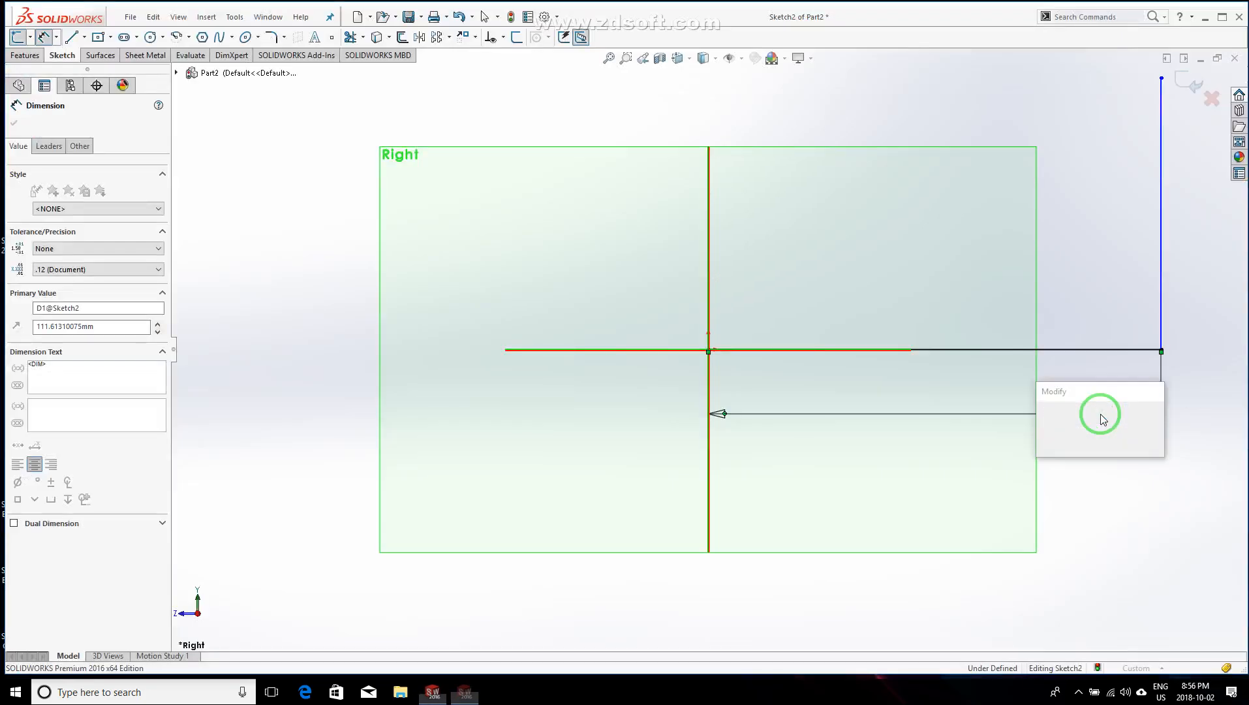
left_click(1107, 444)
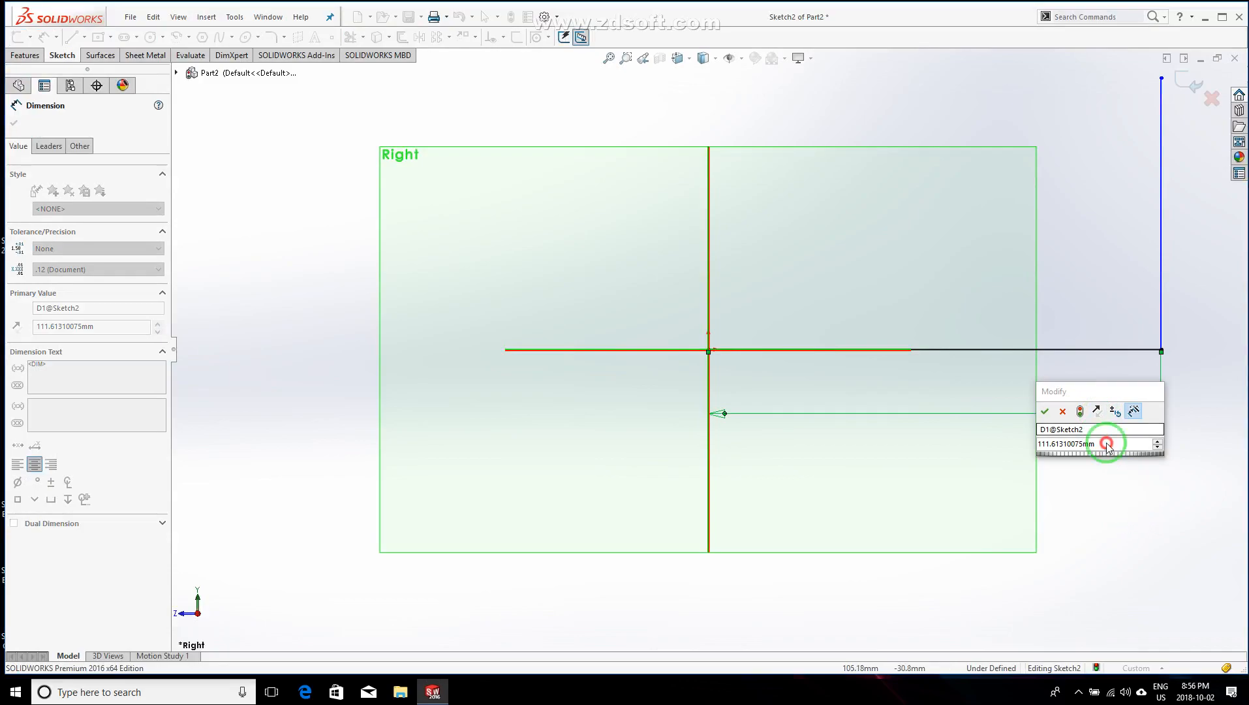
double_click(1107, 444)
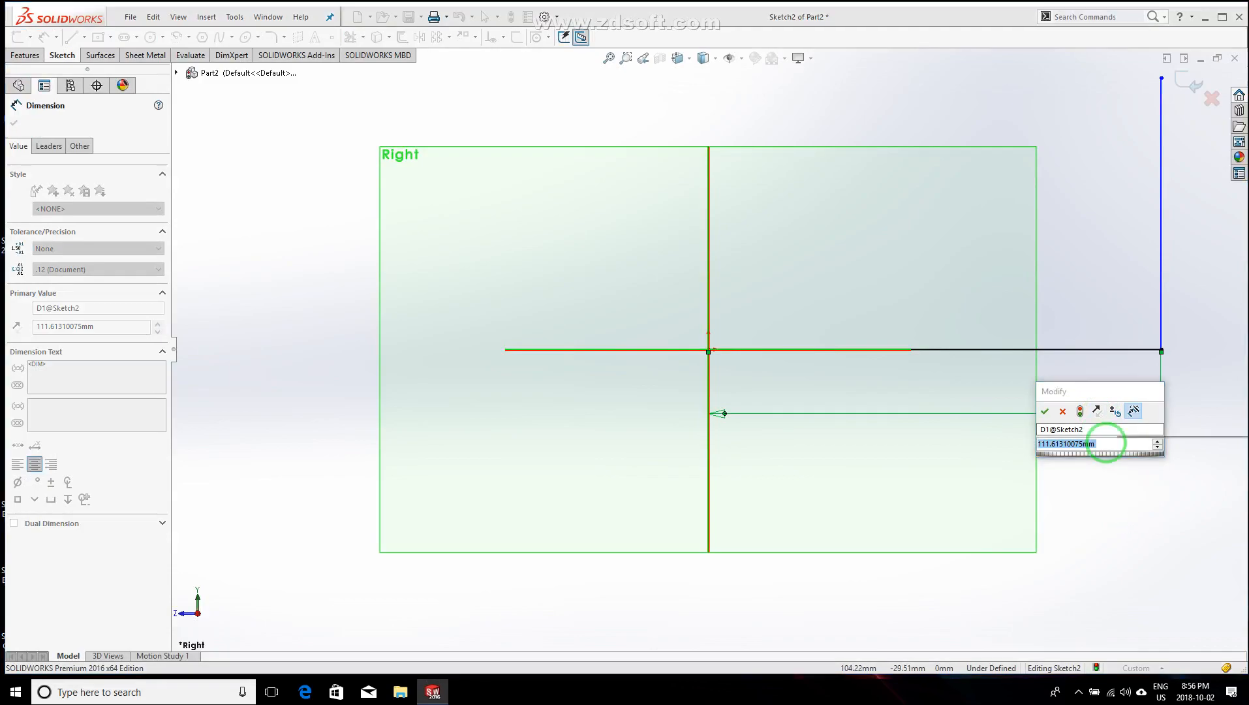
type("500")
key("Return")
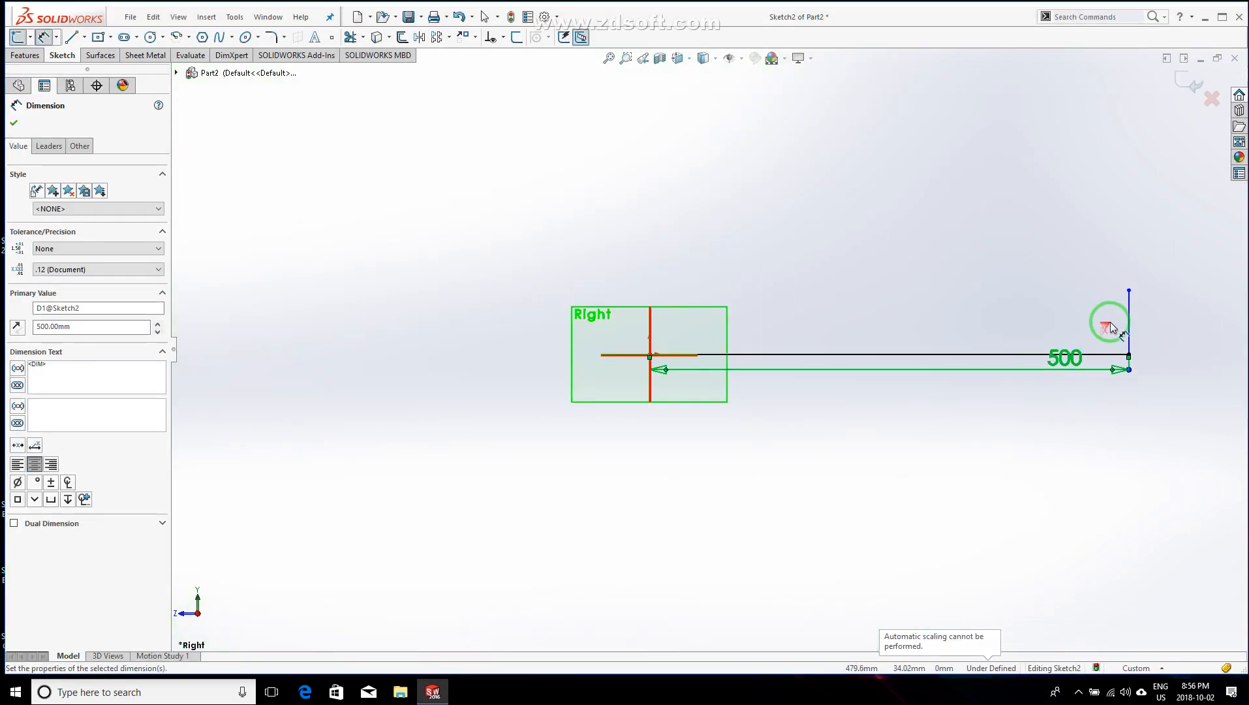
left_click(1129, 323)
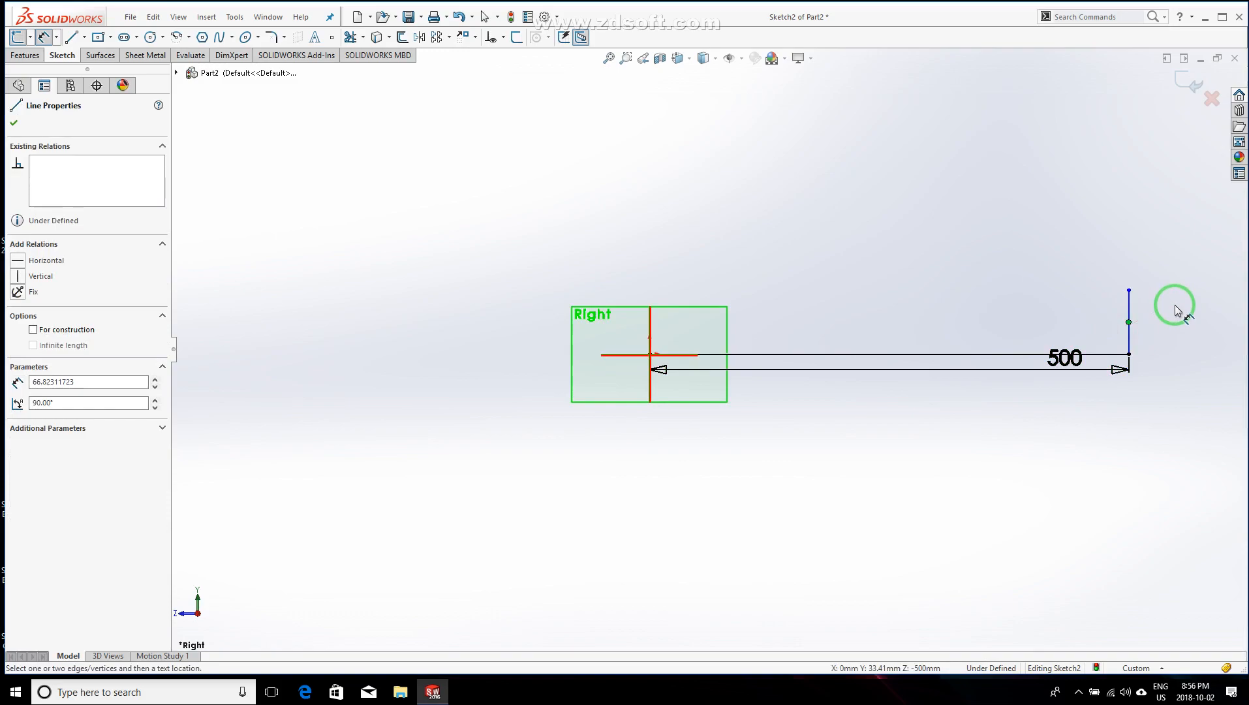
left_click(1130, 291)
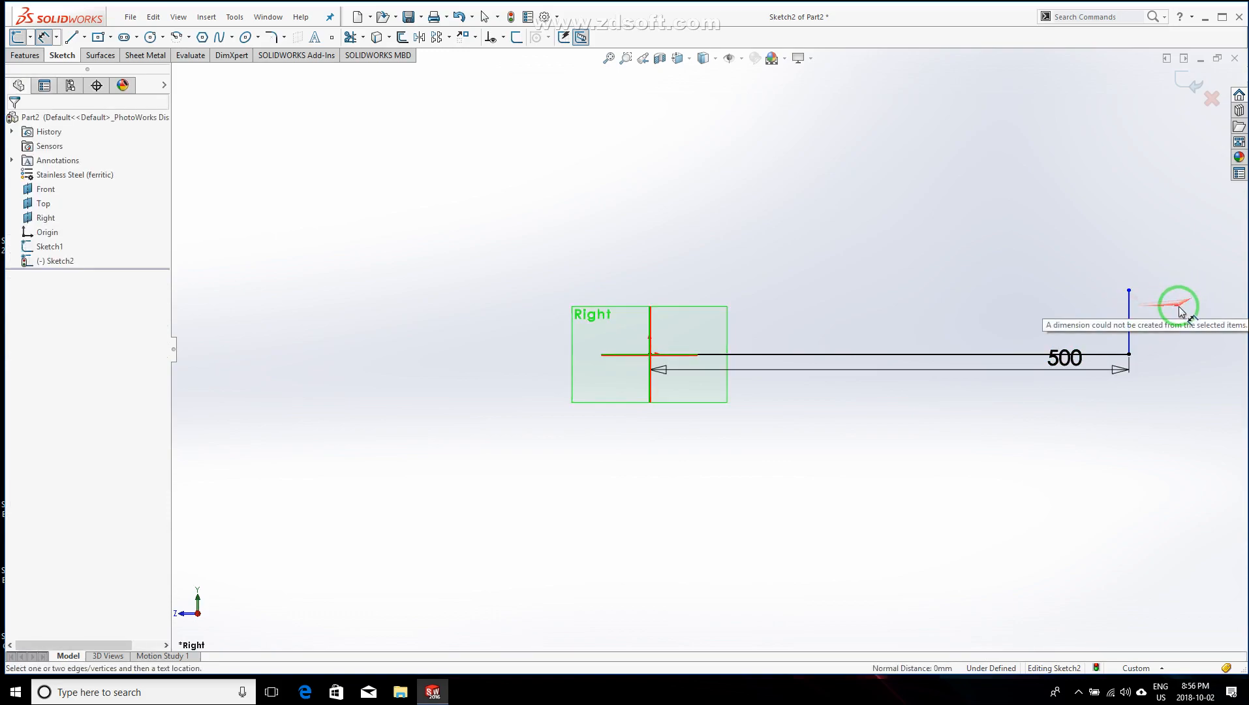
left_click(1130, 291)
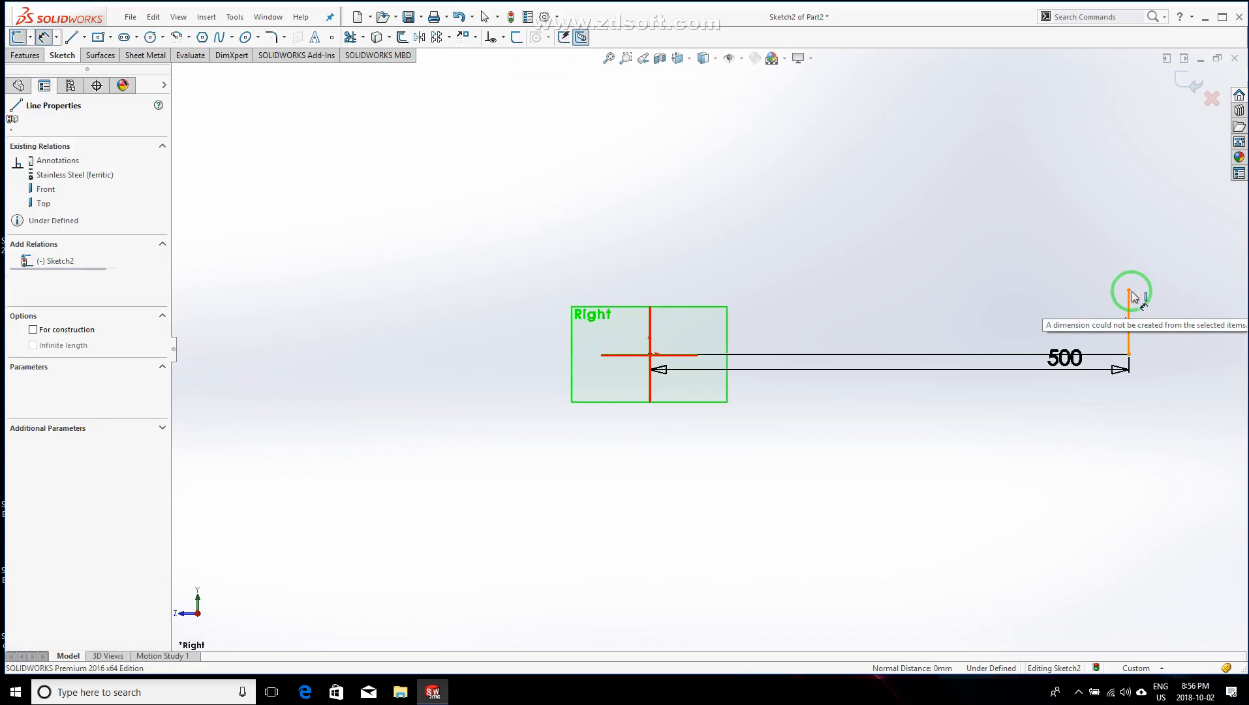
left_click(1130, 292)
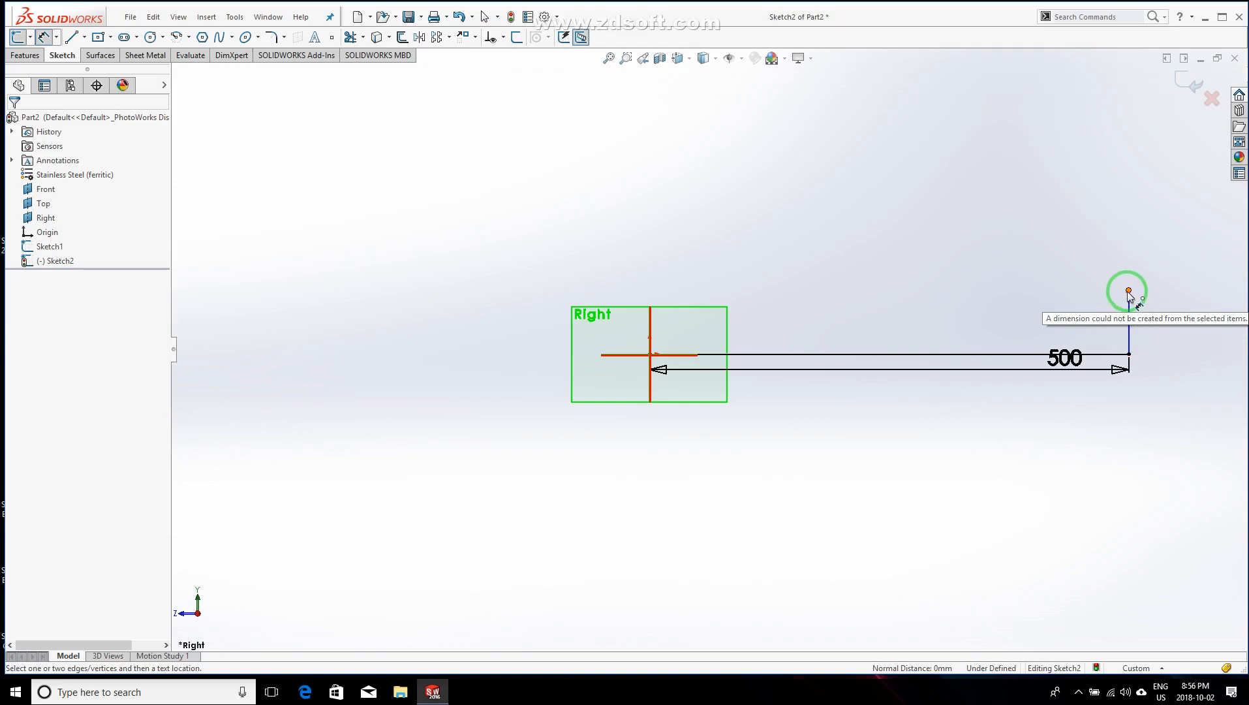
left_click(1130, 353)
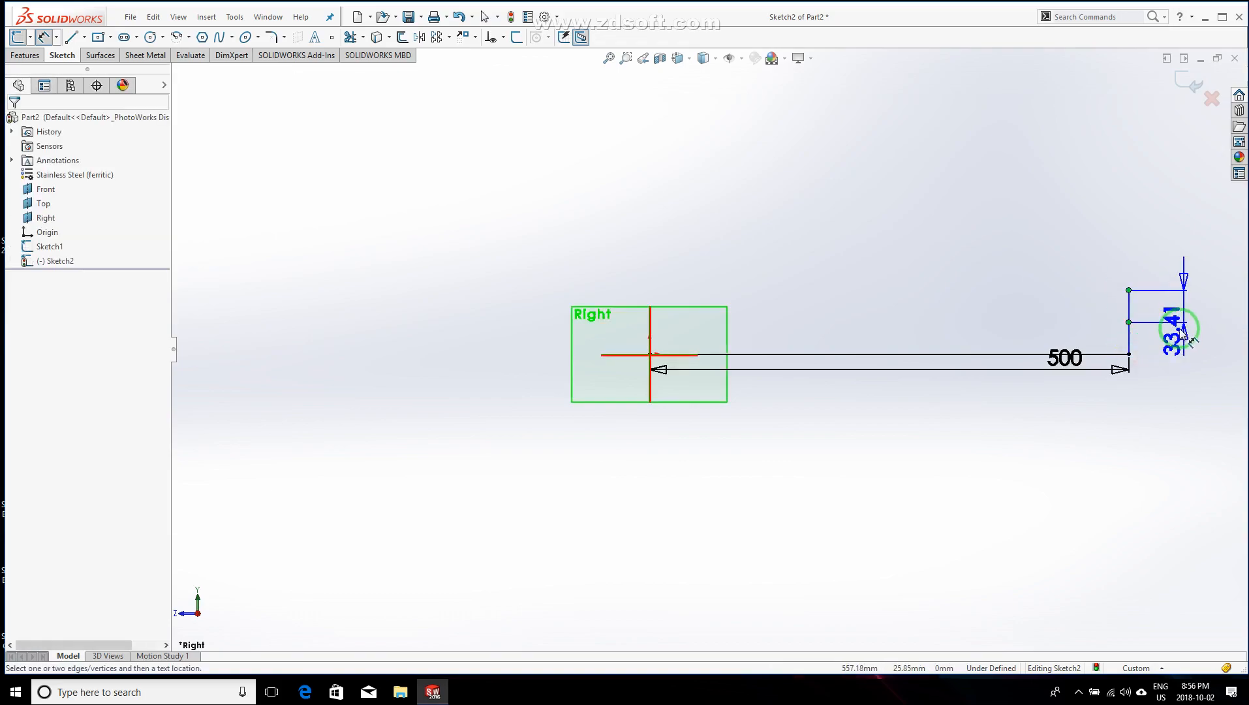
key("Escape")
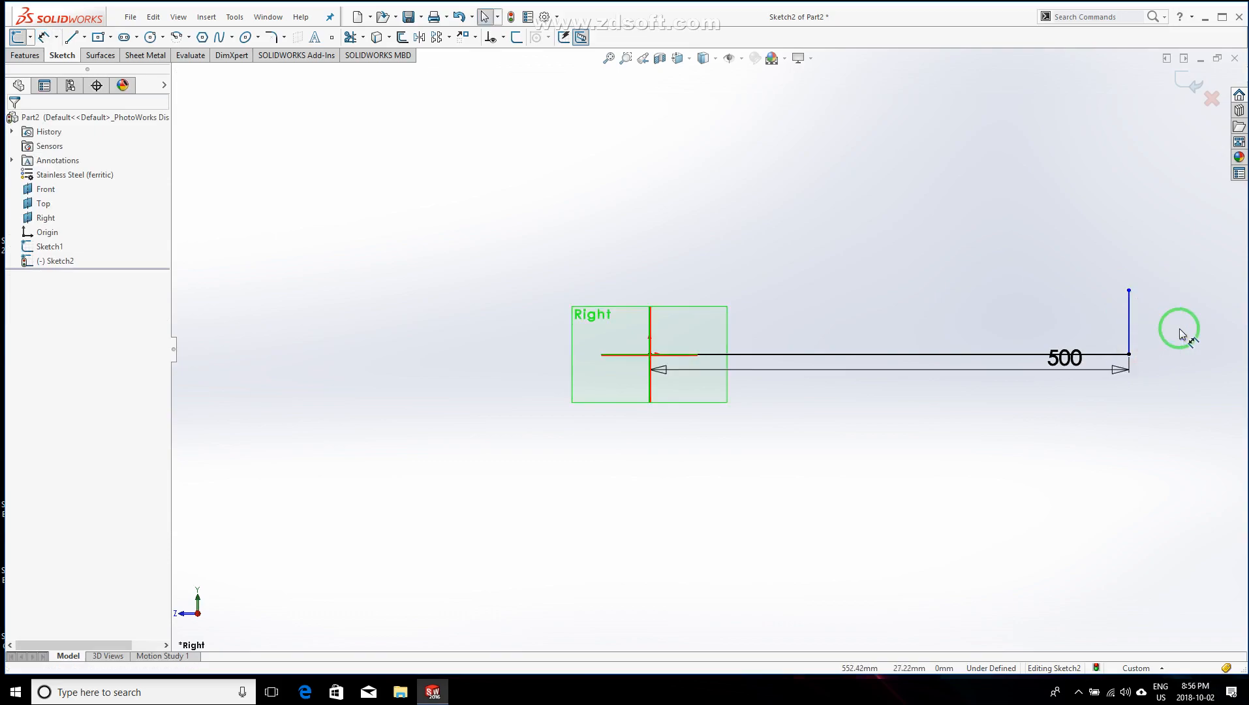
- Dimension the vertical line's length as 100 mm
left_click(43, 37)
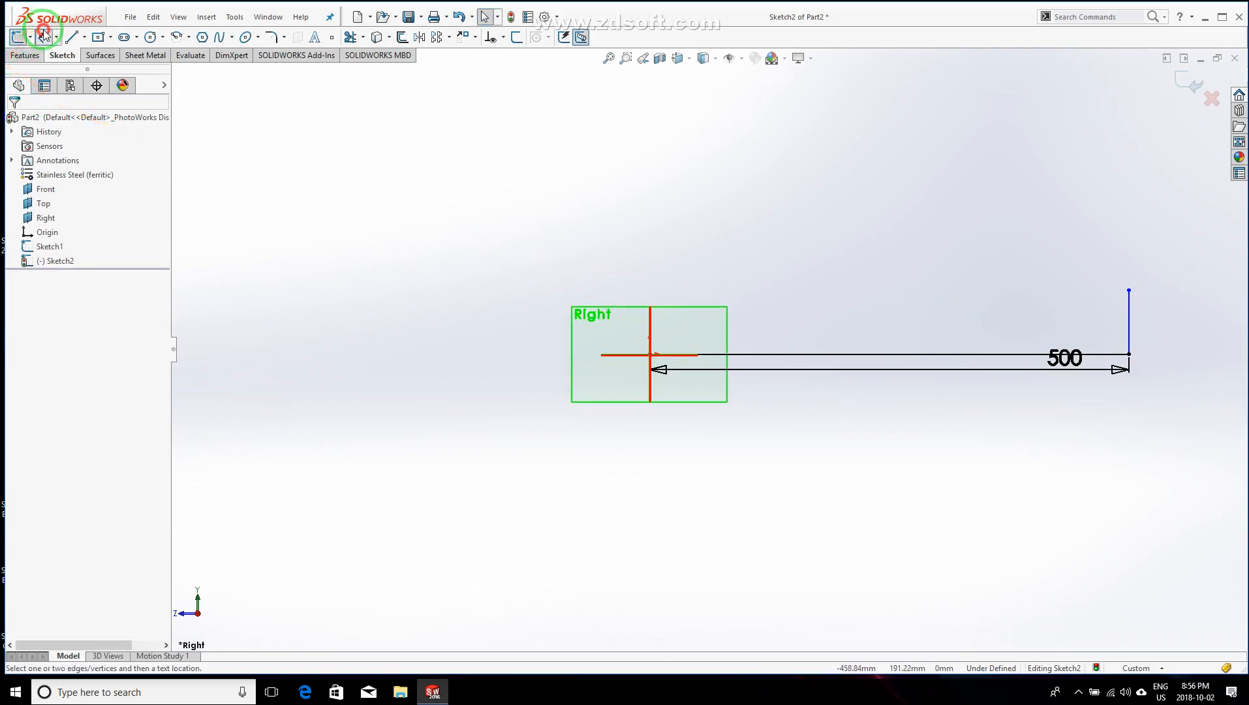
left_click(1131, 304)
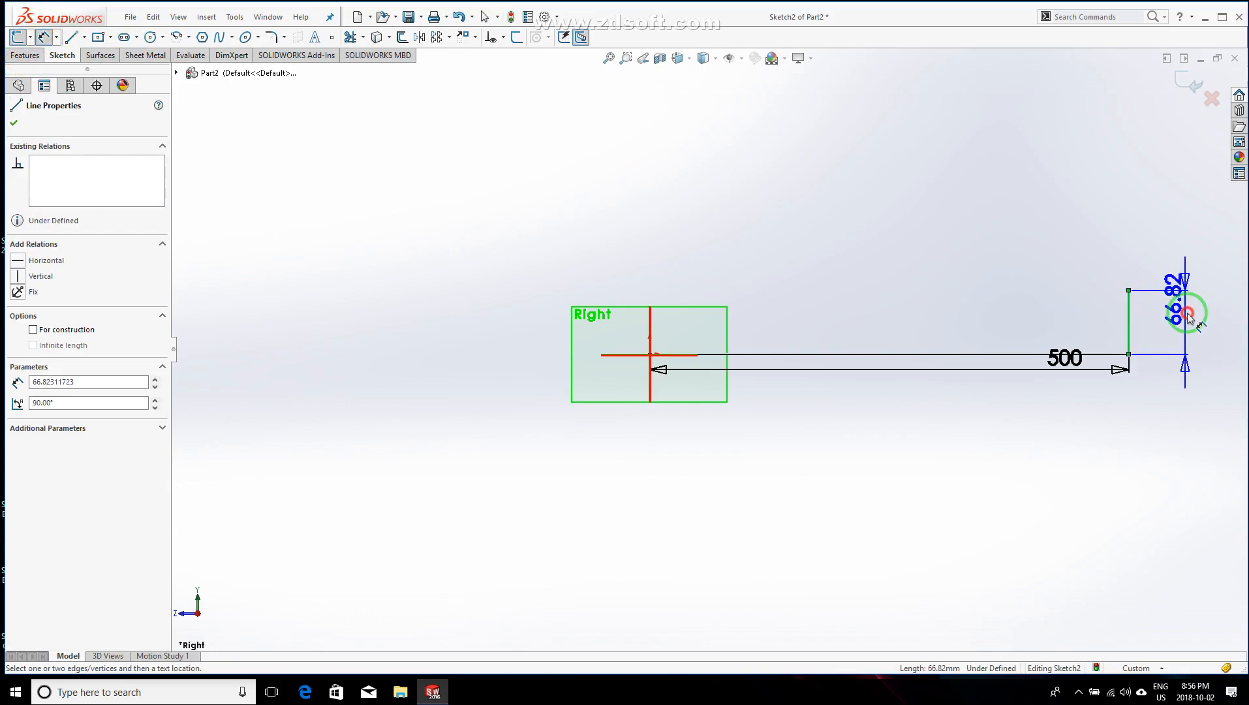
left_click(1188, 318)
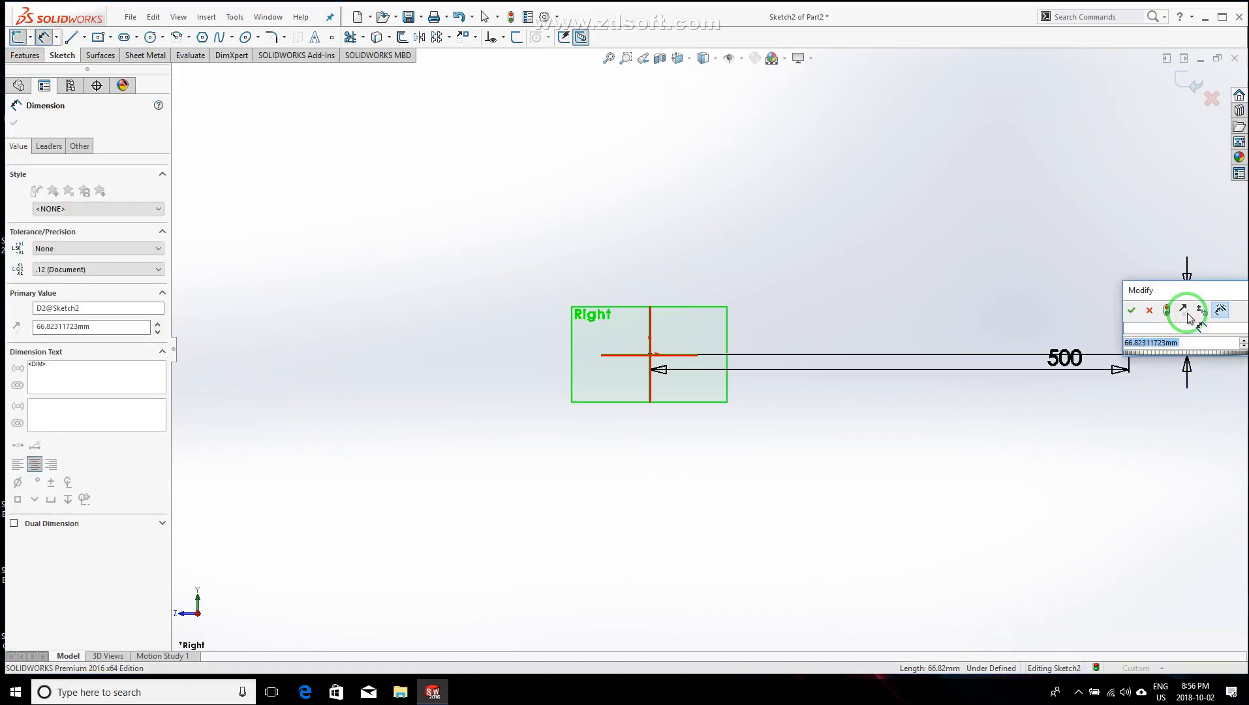
type("100")
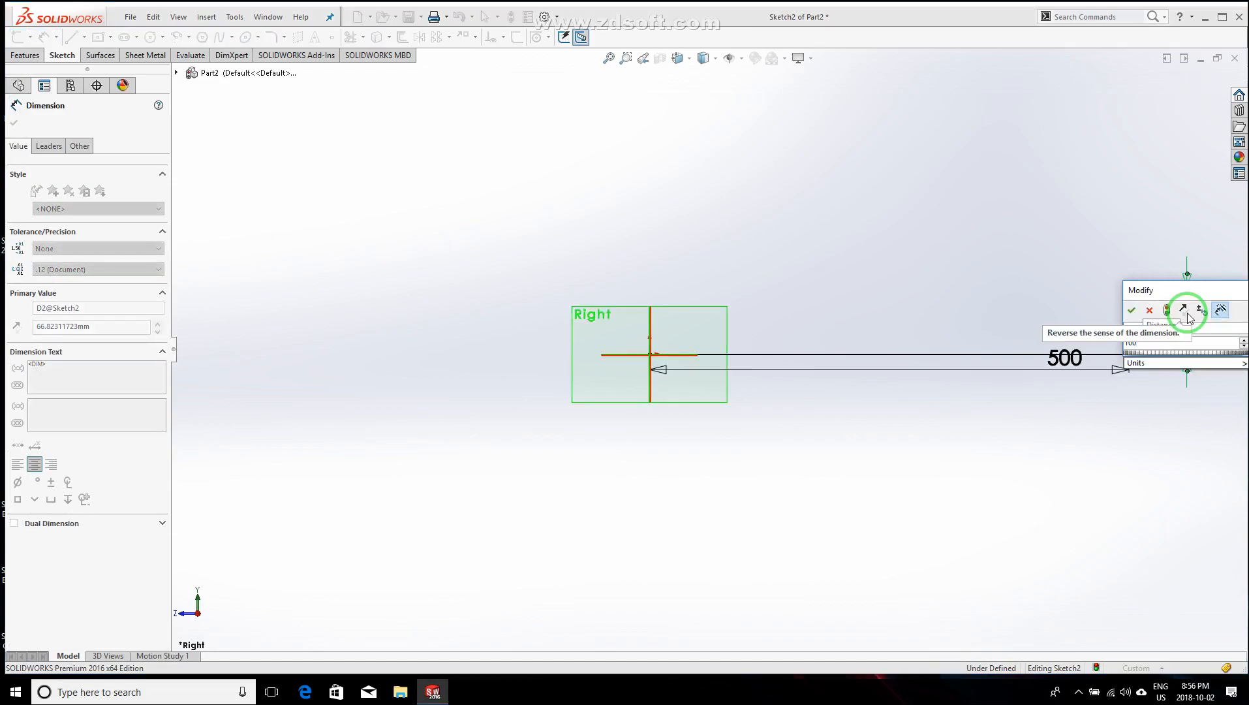
key("Return")
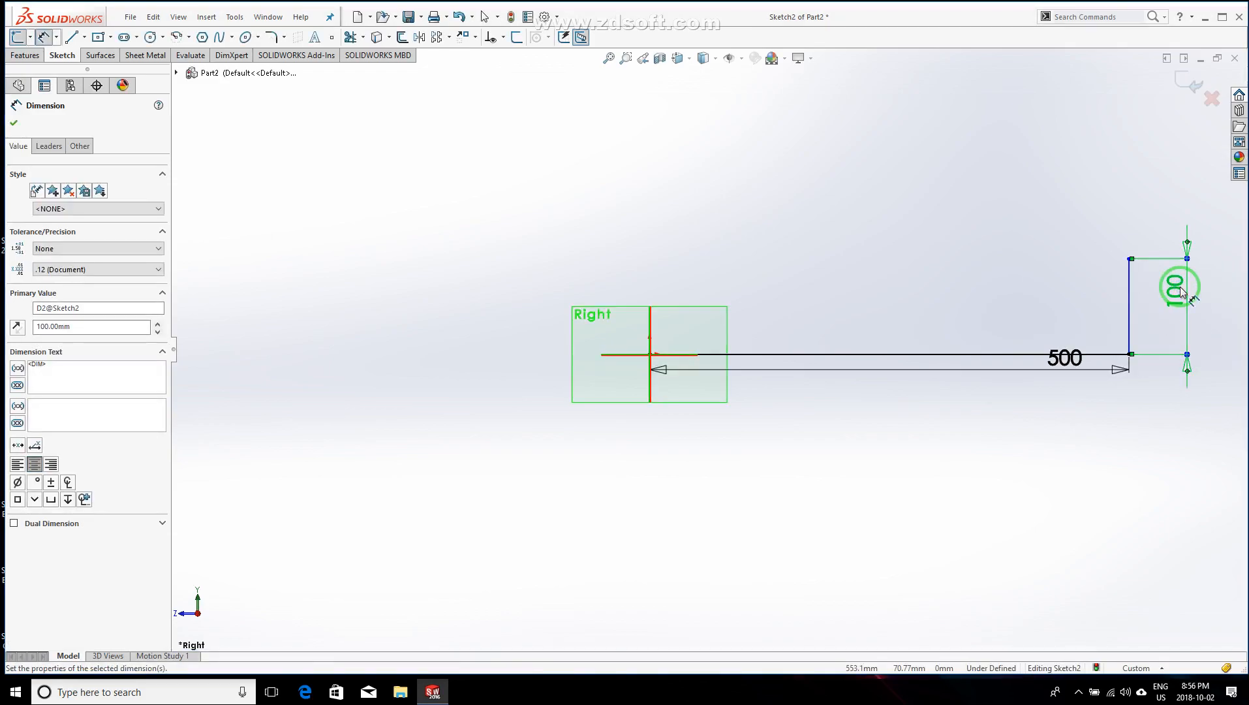
- Set the vertical line's length to 500 mm and close the path sketch
double_click(1180, 287)
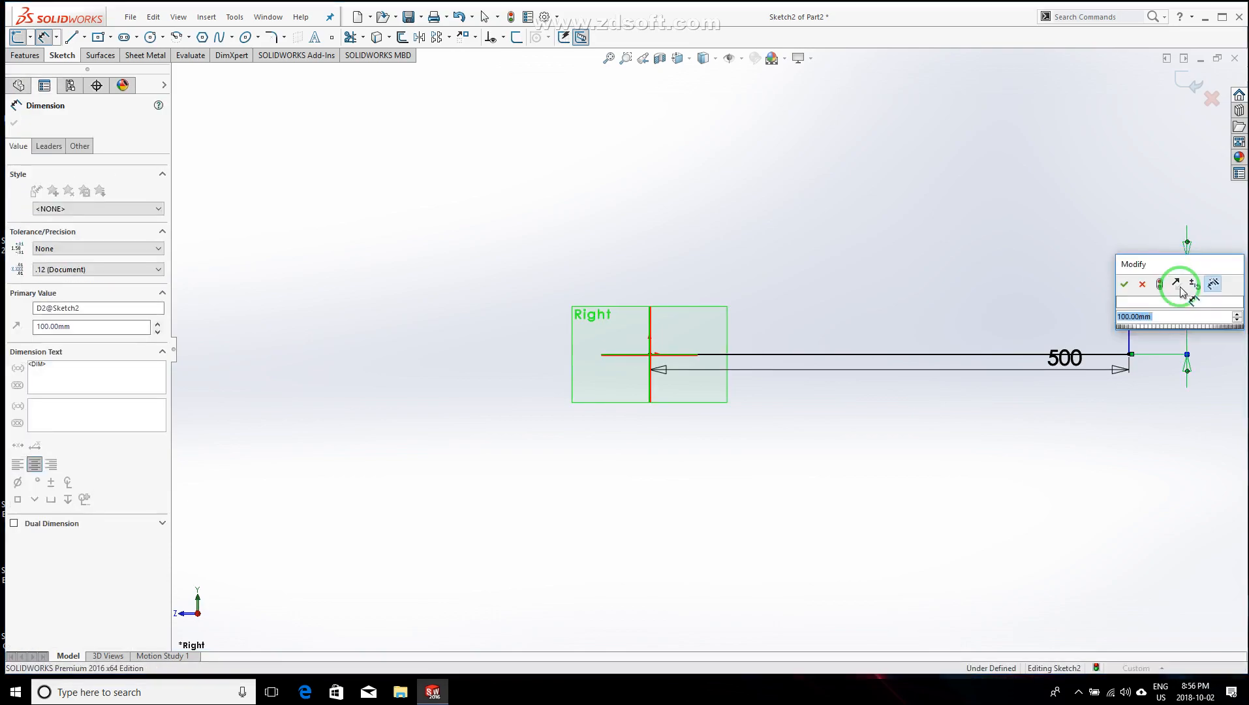
type("50")
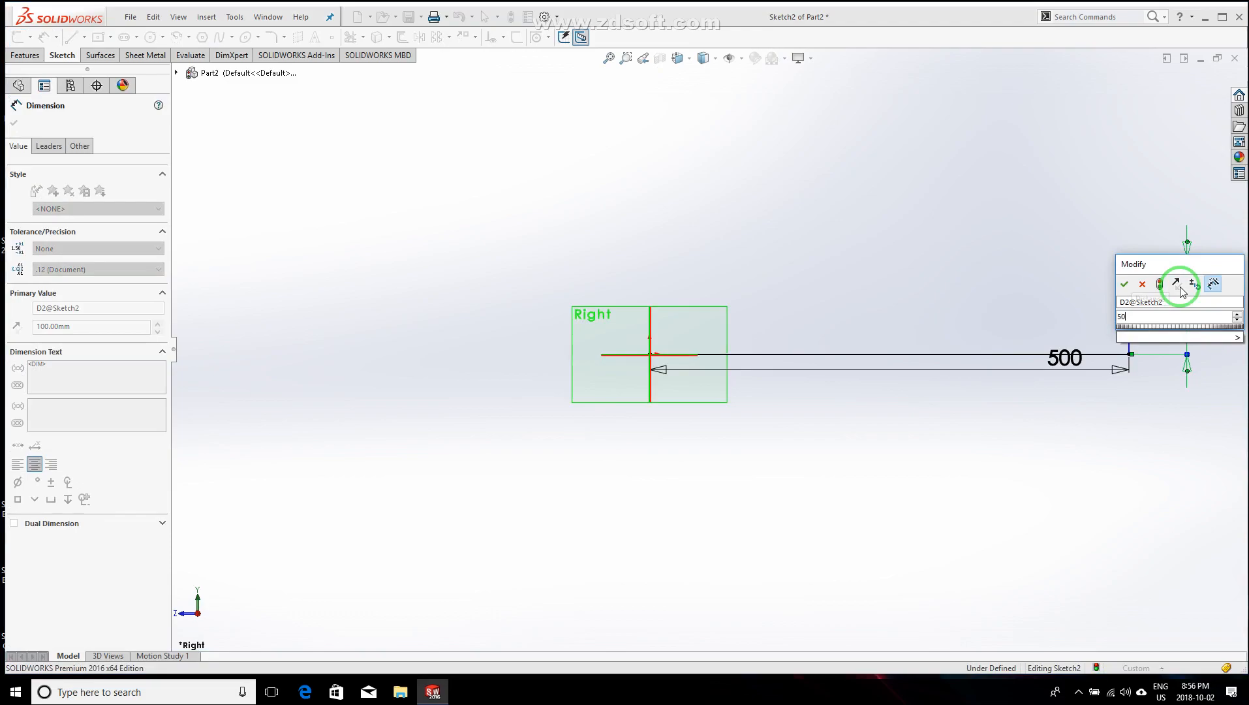
type("0")
key("Return")
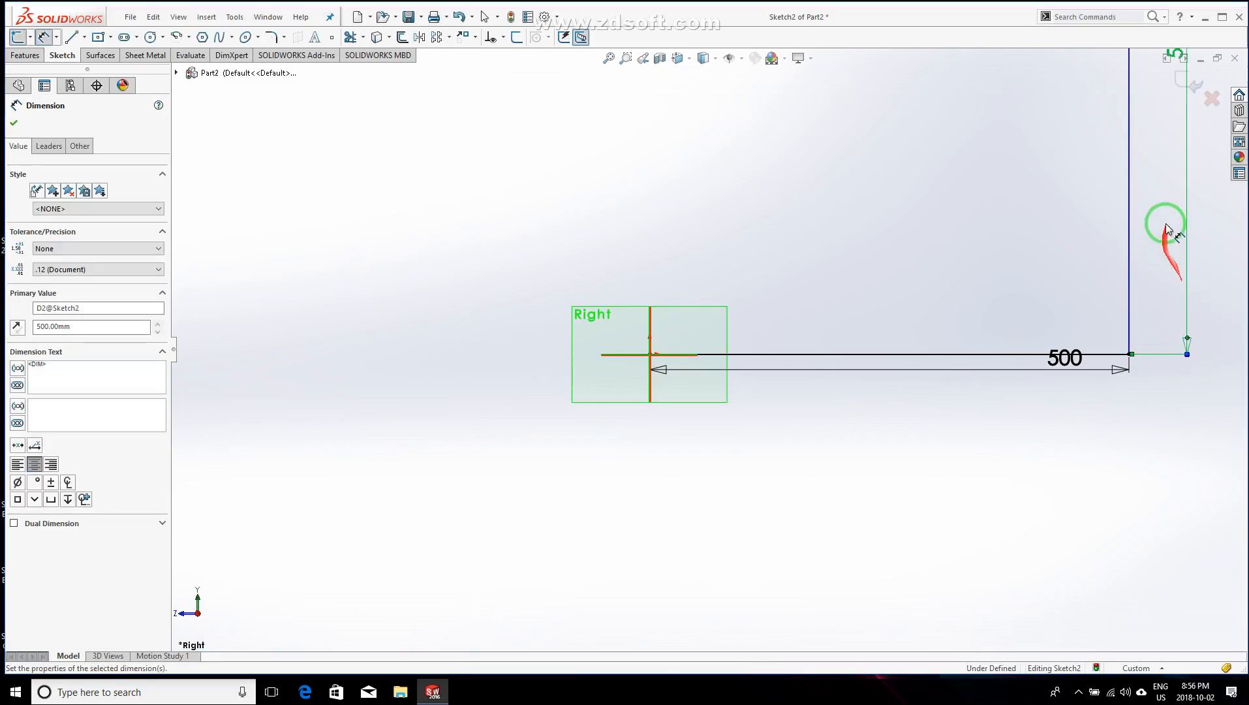
key("f")
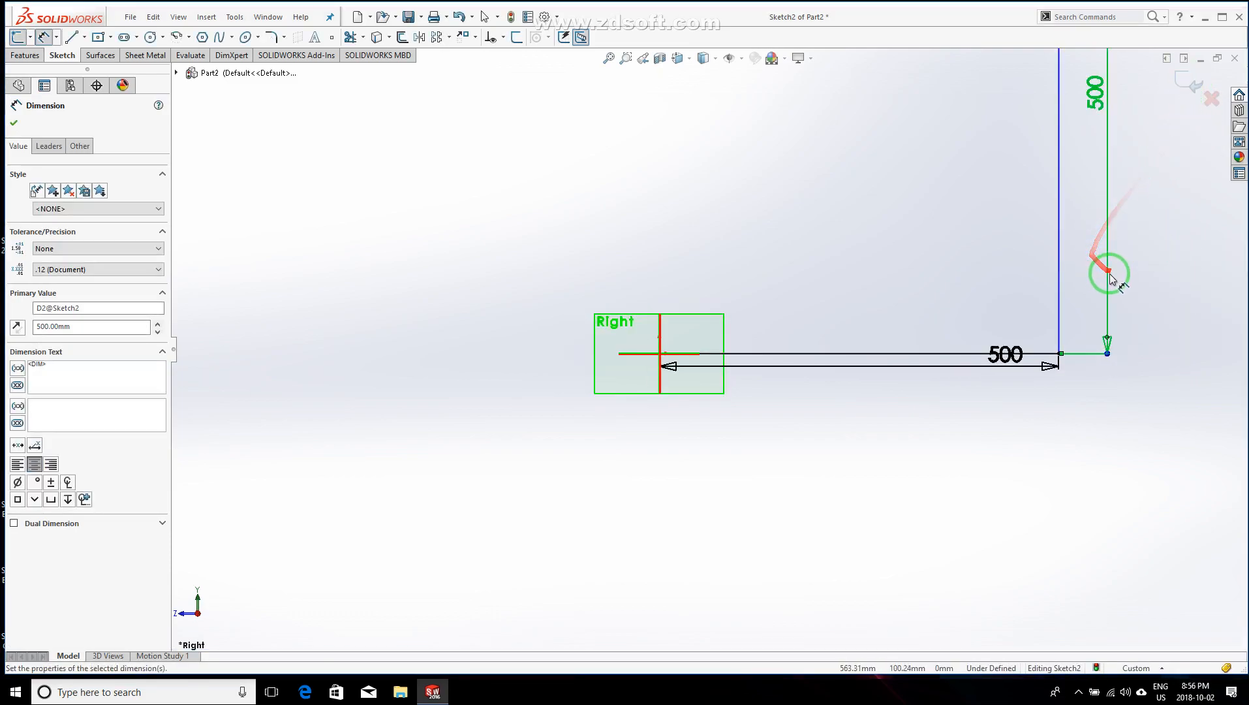
left_click(1181, 80)
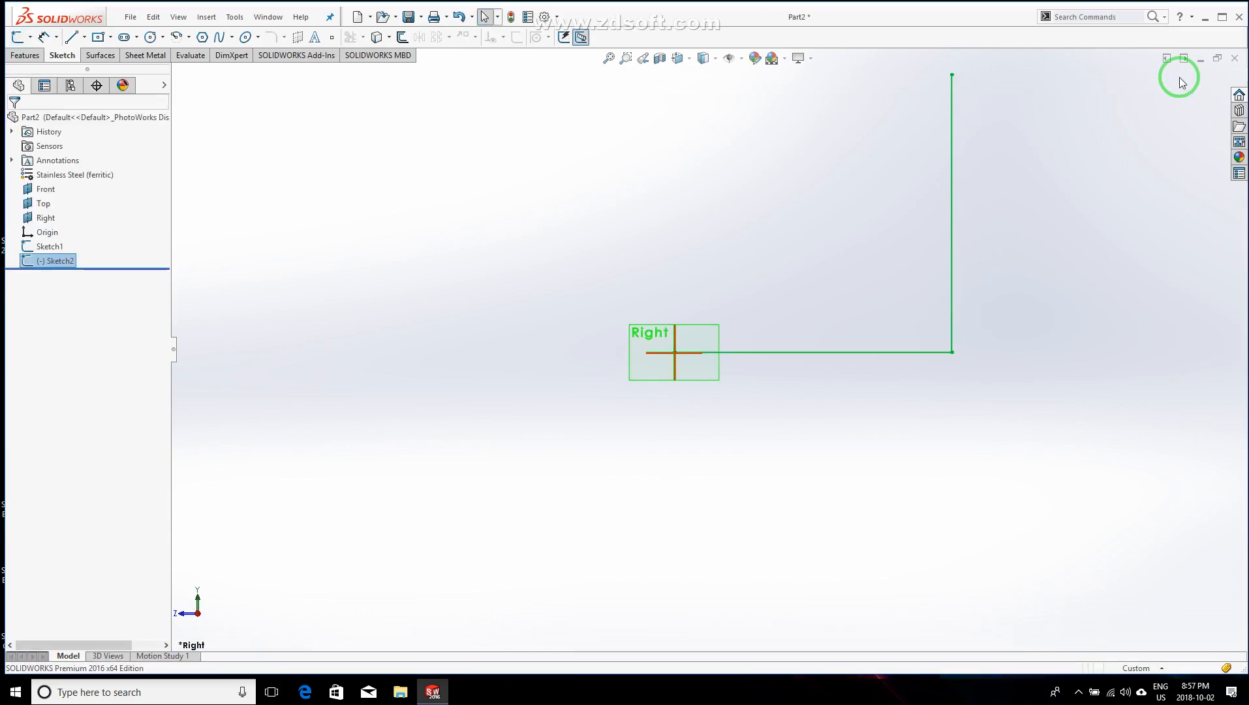
- Start a Sweep with the circle sketch (Sketch1) as profile and the L-shaped sketch (Sketch2) as path
left_click(20, 58)
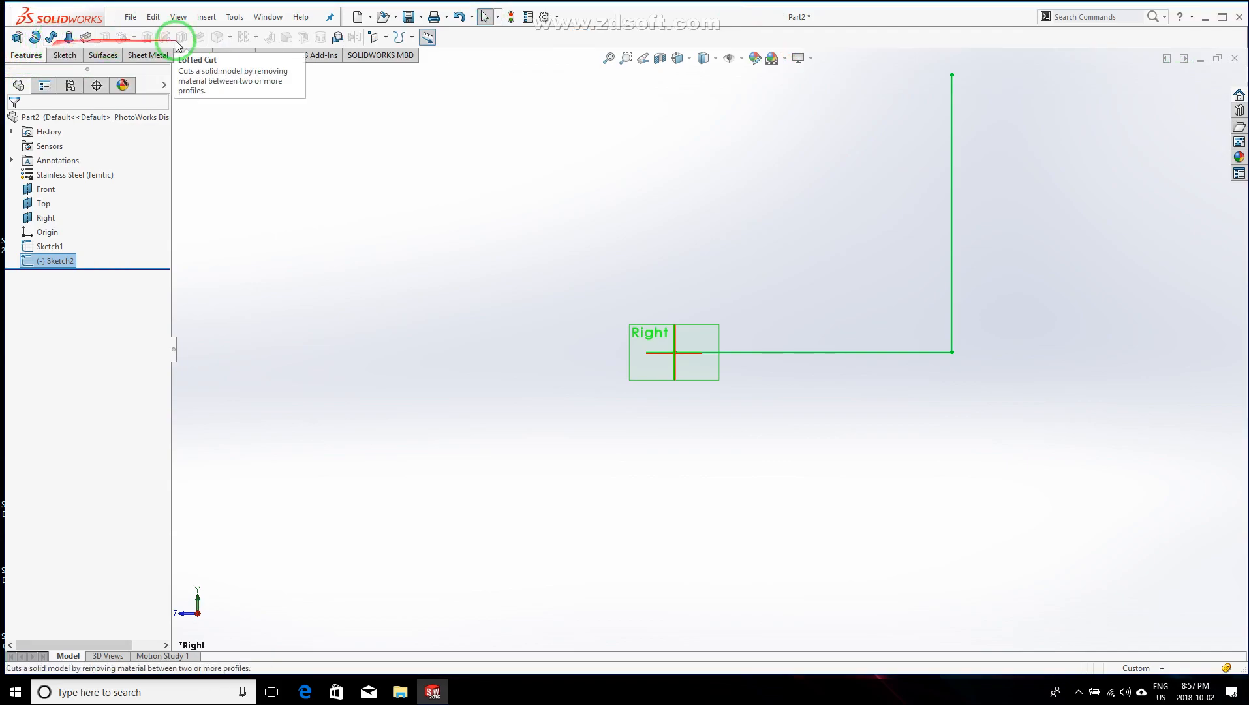
left_click(52, 40)
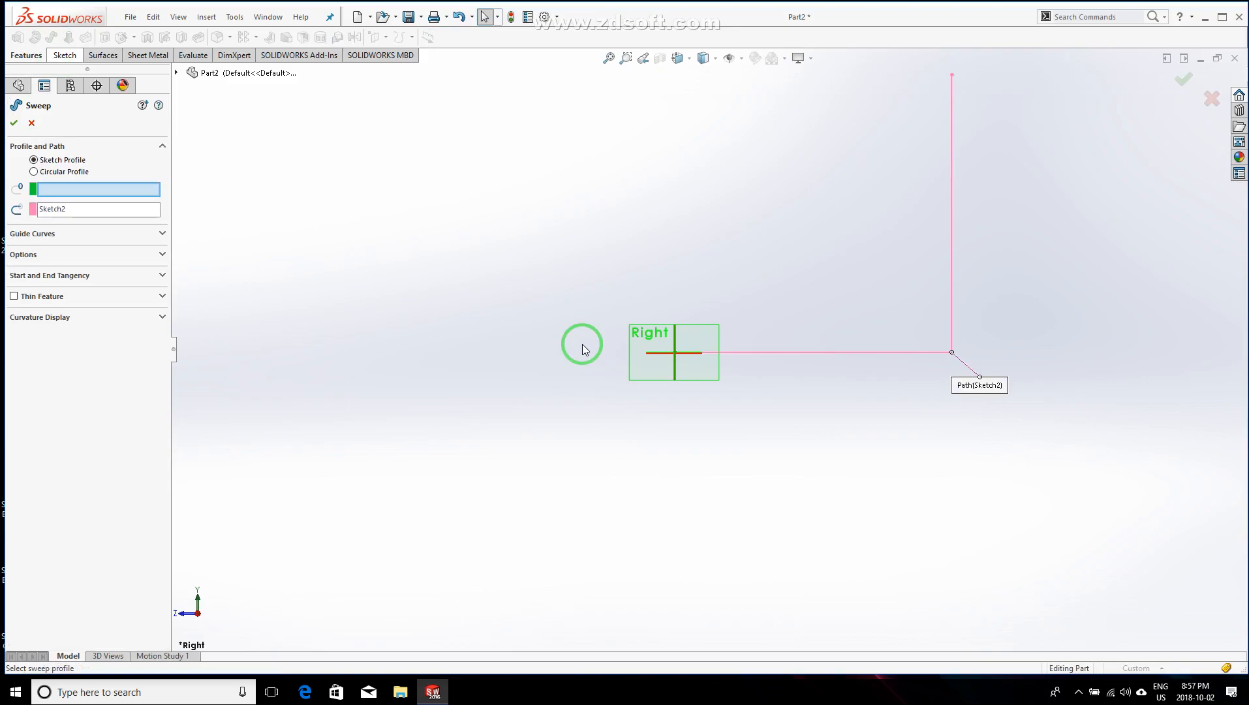
middle_click_drag(582, 345, 643, 350)
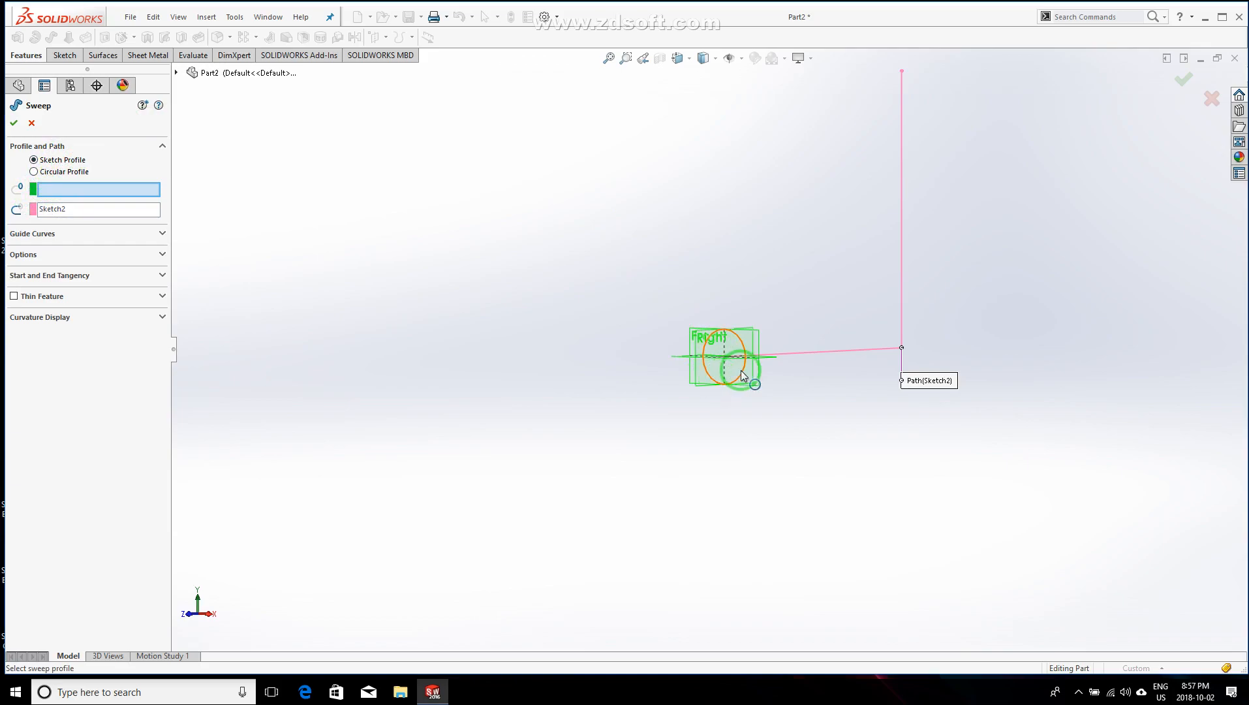
left_click(178, 73)
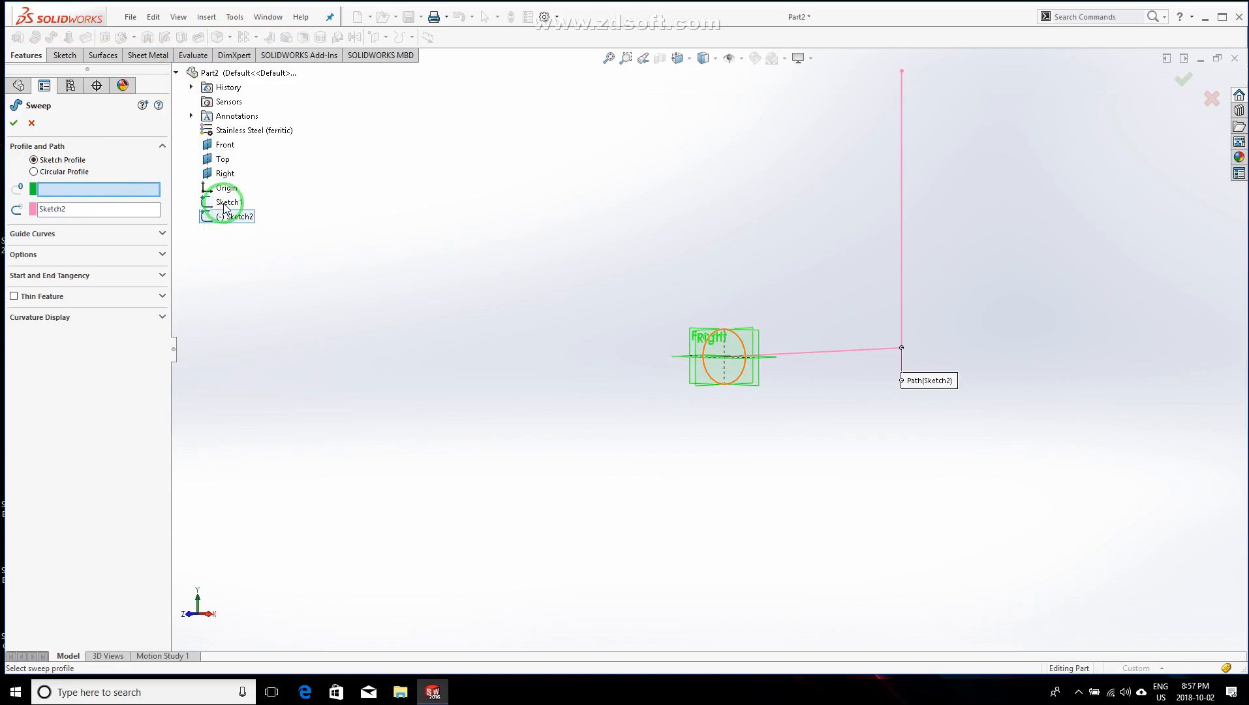
left_click(226, 203)
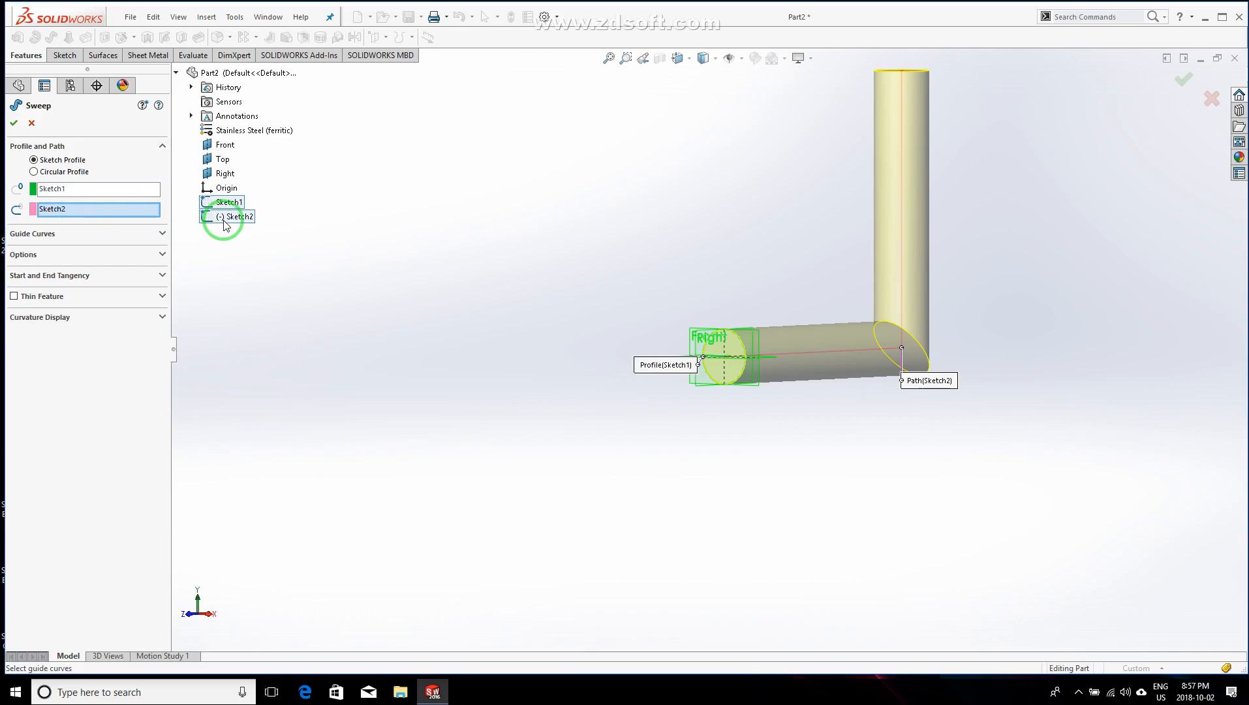
- Examine the sweep's guide curve, profile orientation, twist, and start and end tangency settings
left_click(38, 233)
left_click(38, 234)
left_click(34, 254)
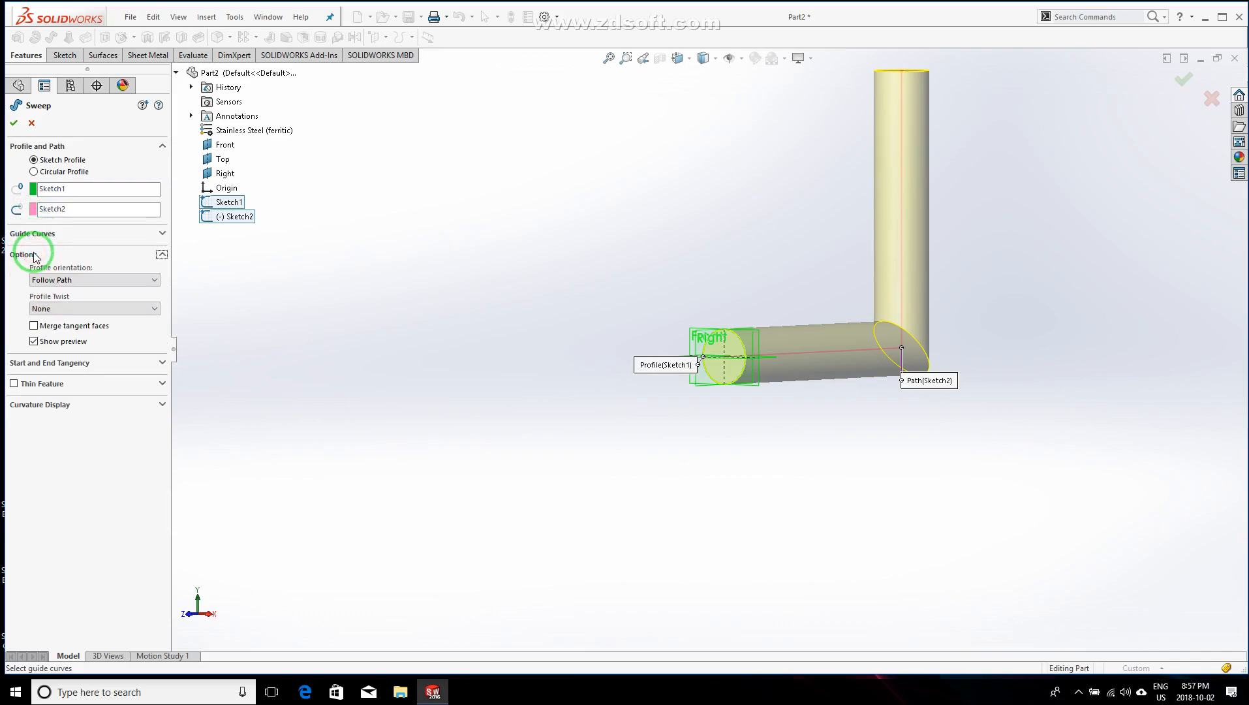
left_click(75, 280)
left_click(75, 282)
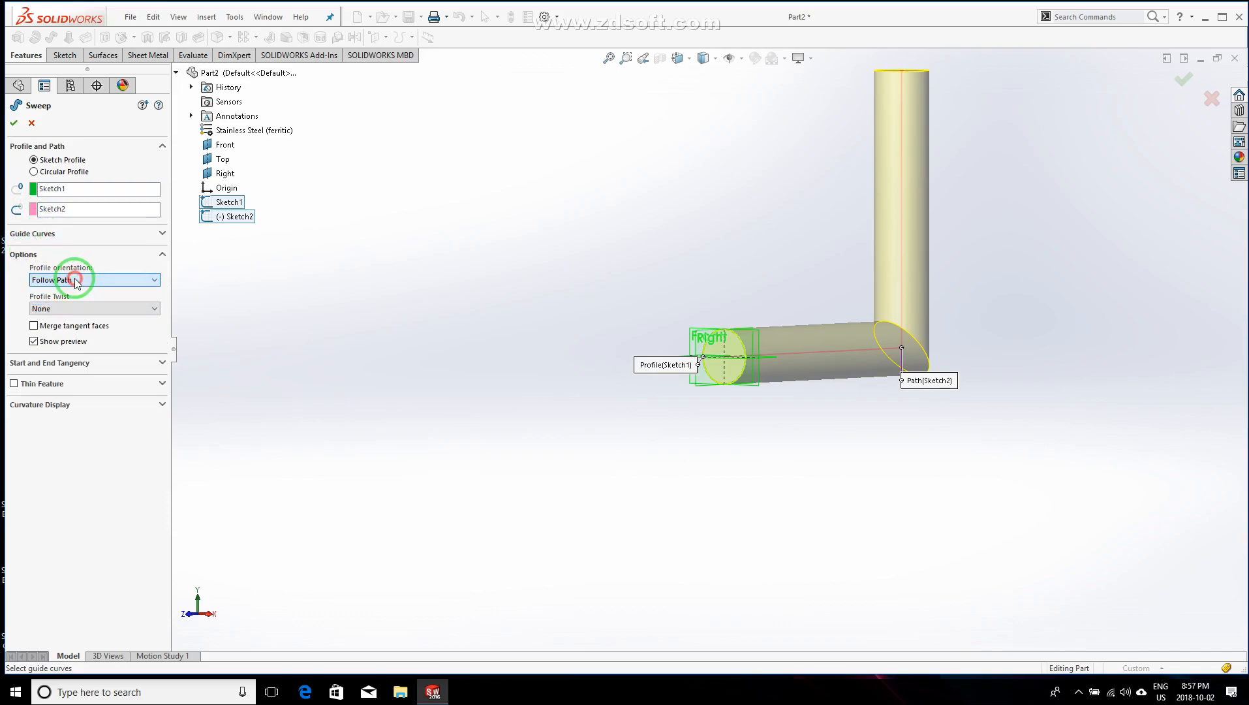
left_click(48, 361)
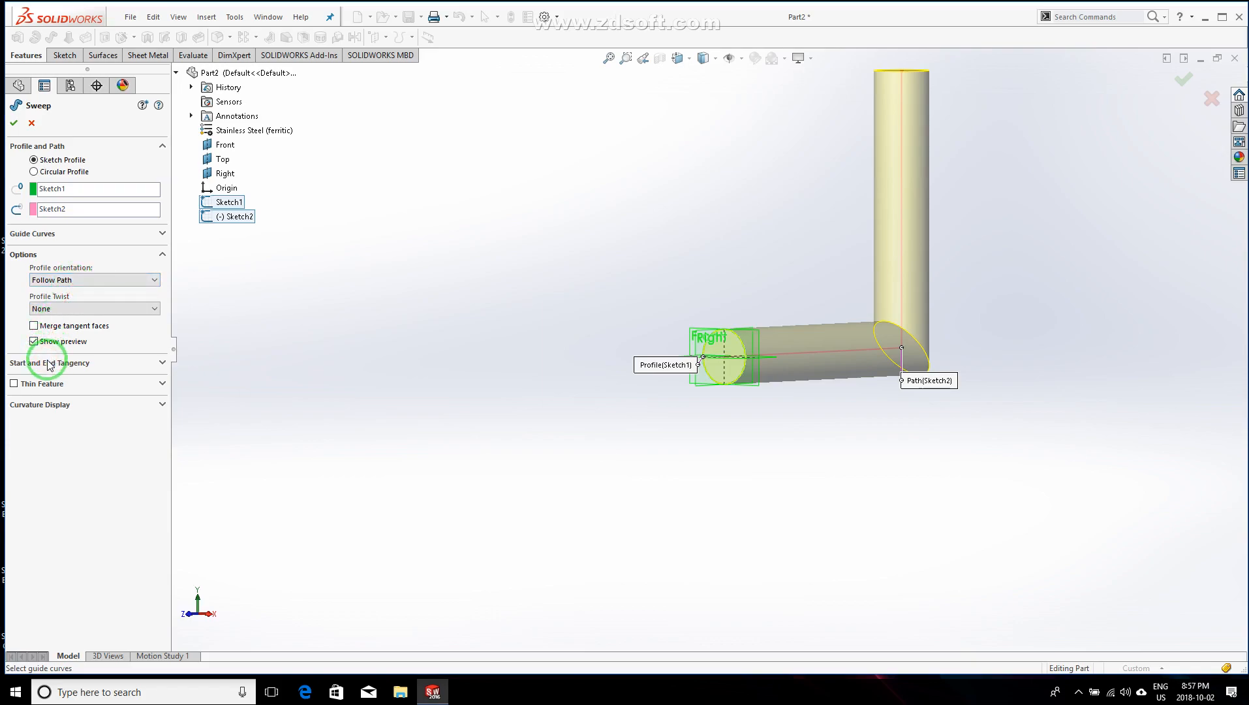
left_click(48, 364)
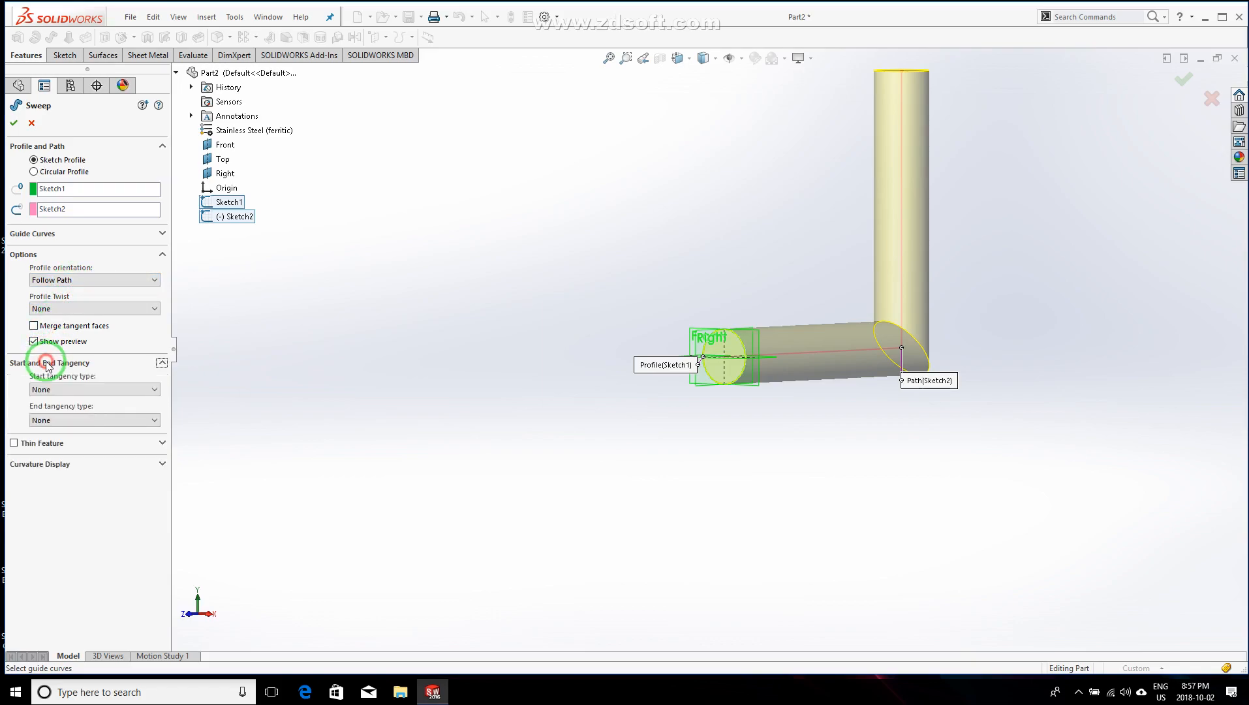
left_click(47, 364)
- Make the sweep a one-direction thin feature with a 1 mm wall and create it
left_click(13, 384)
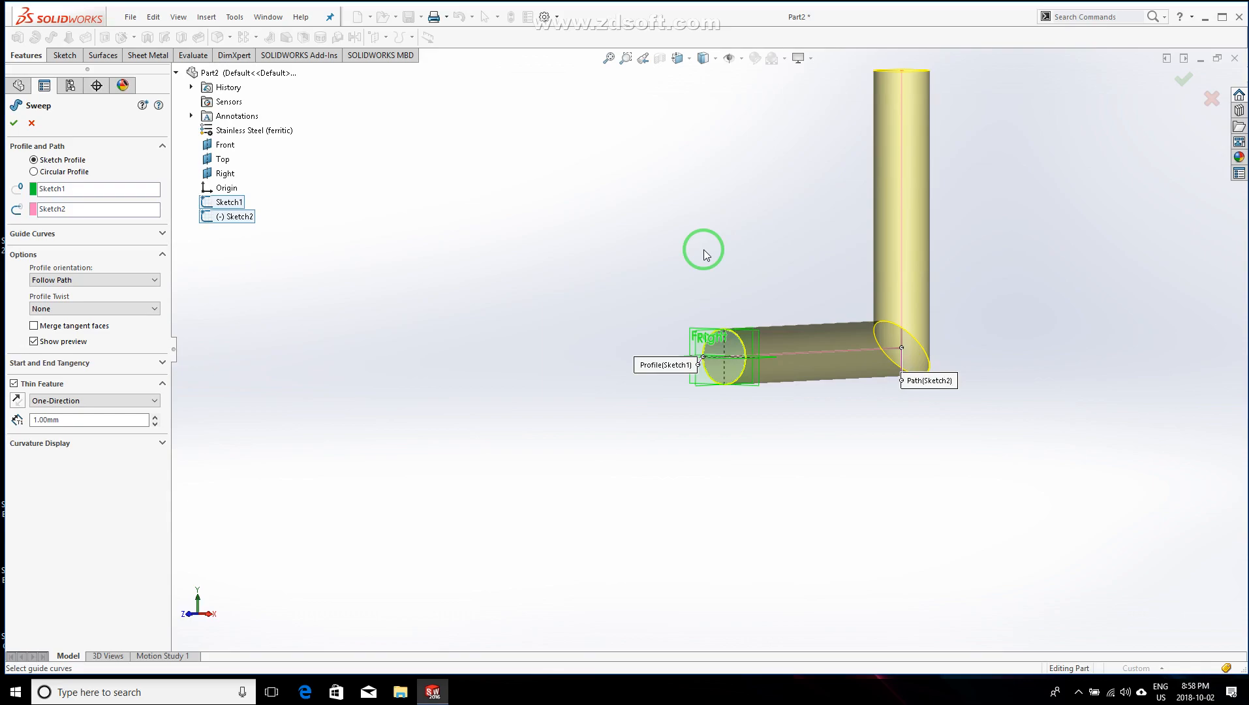
scroll(771, 243, "up", 5)
left_click(53, 419)
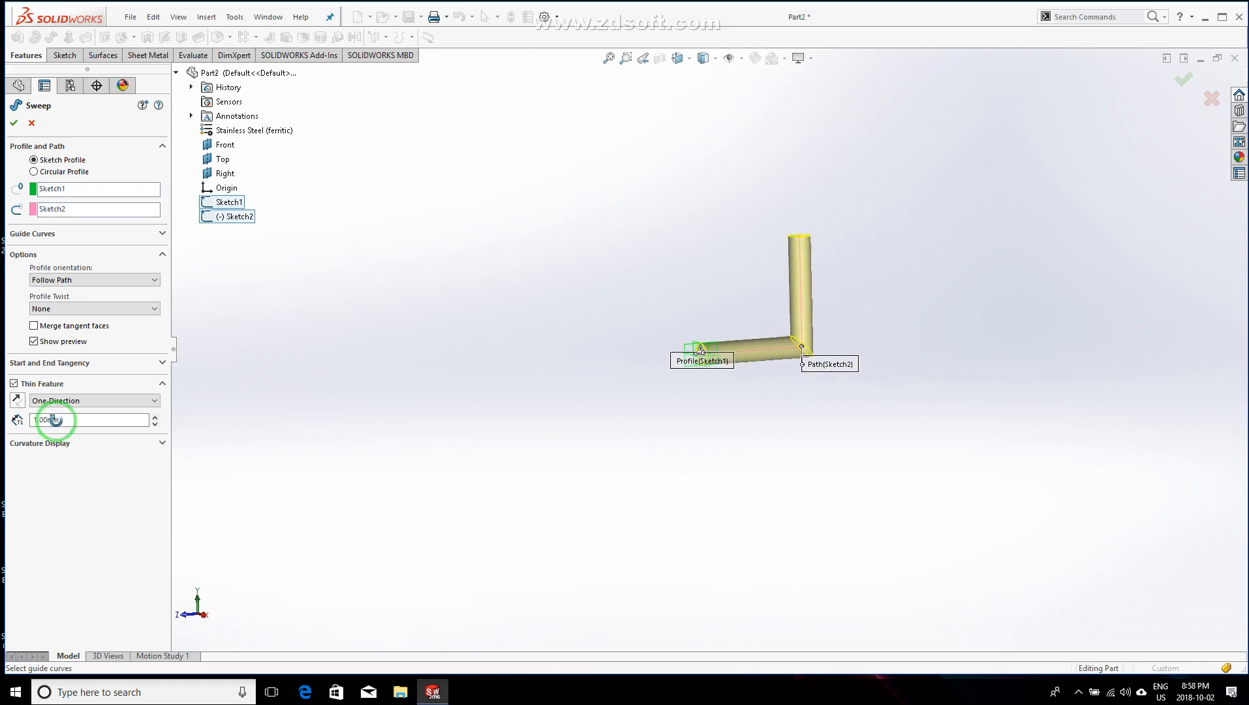
left_click(1188, 45)
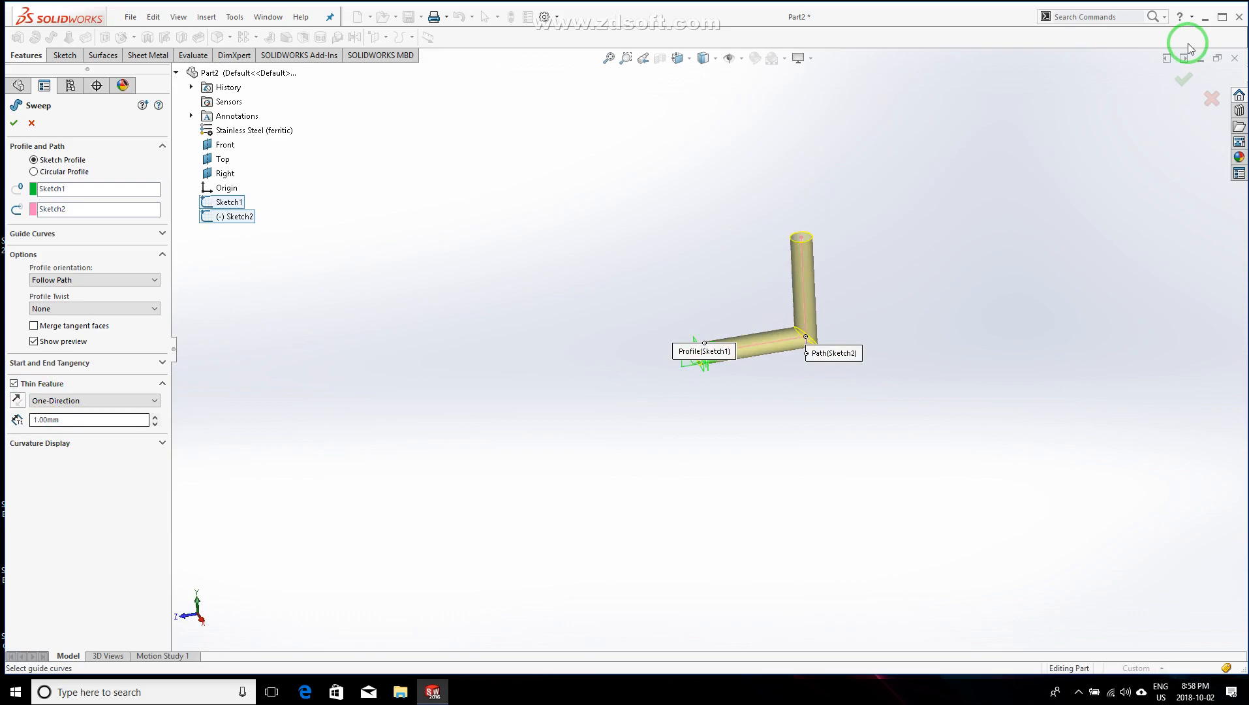
left_click(1184, 79)
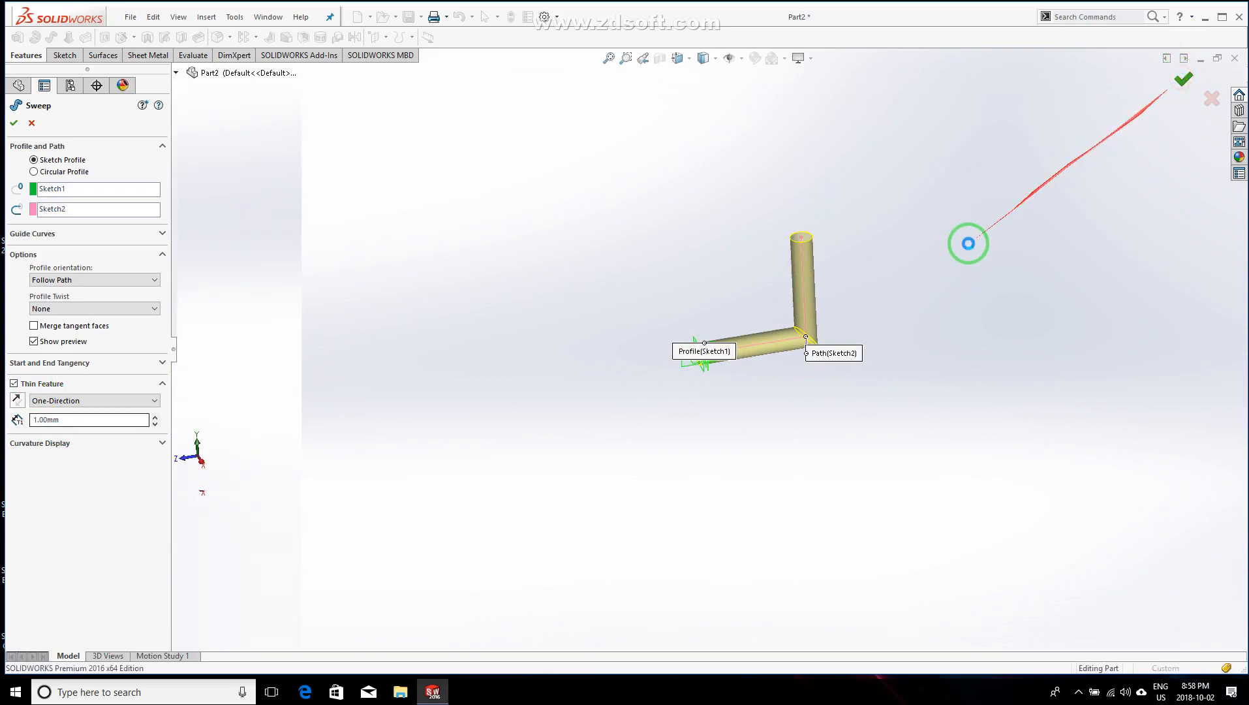
- Inspect the swept pipe's corner and hollow open end, and list the sketches used by the sweep feature
middle_click_drag(724, 359, 812, 252)
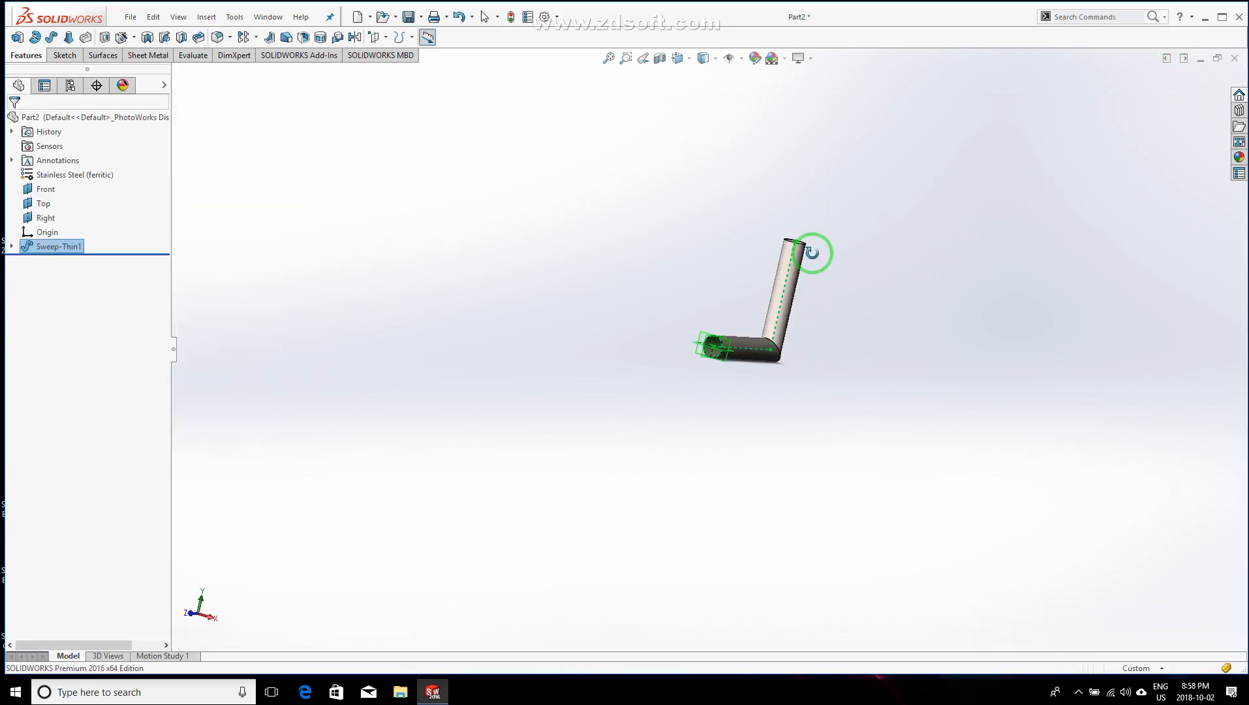
scroll(812, 253, "down", 5)
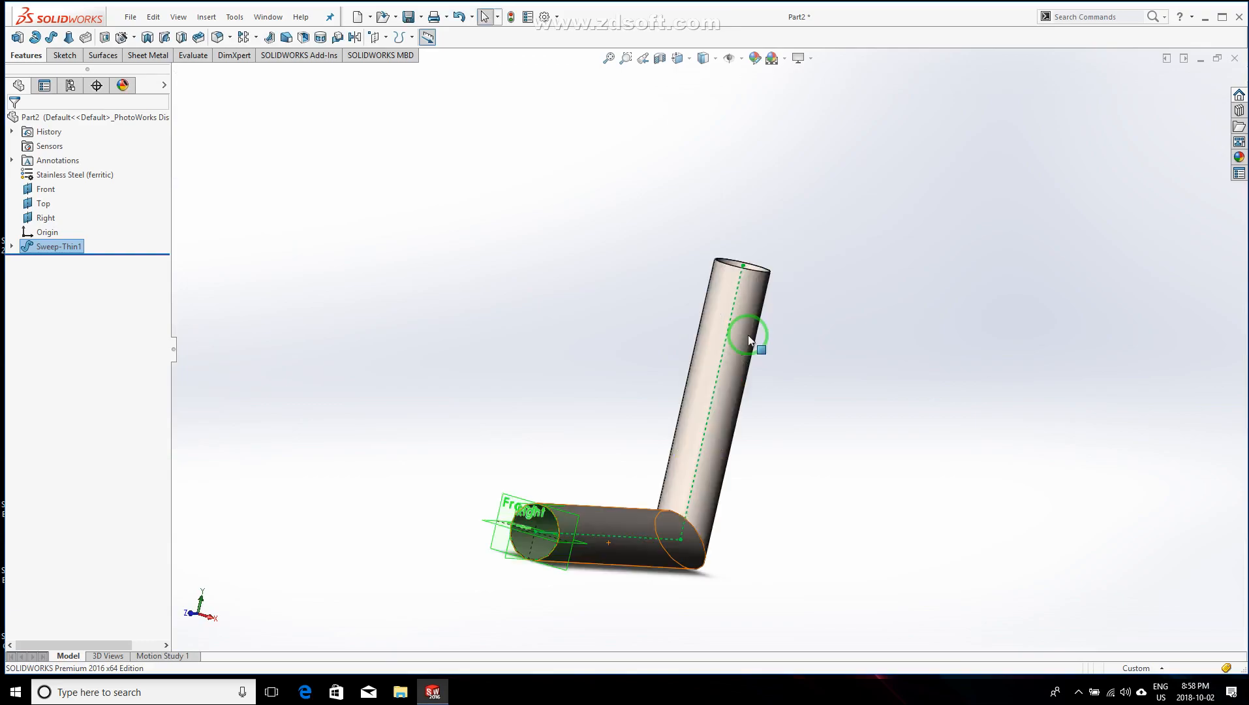
middle_click_drag(750, 339, 609, 407)
scroll(488, 591, "down", 8)
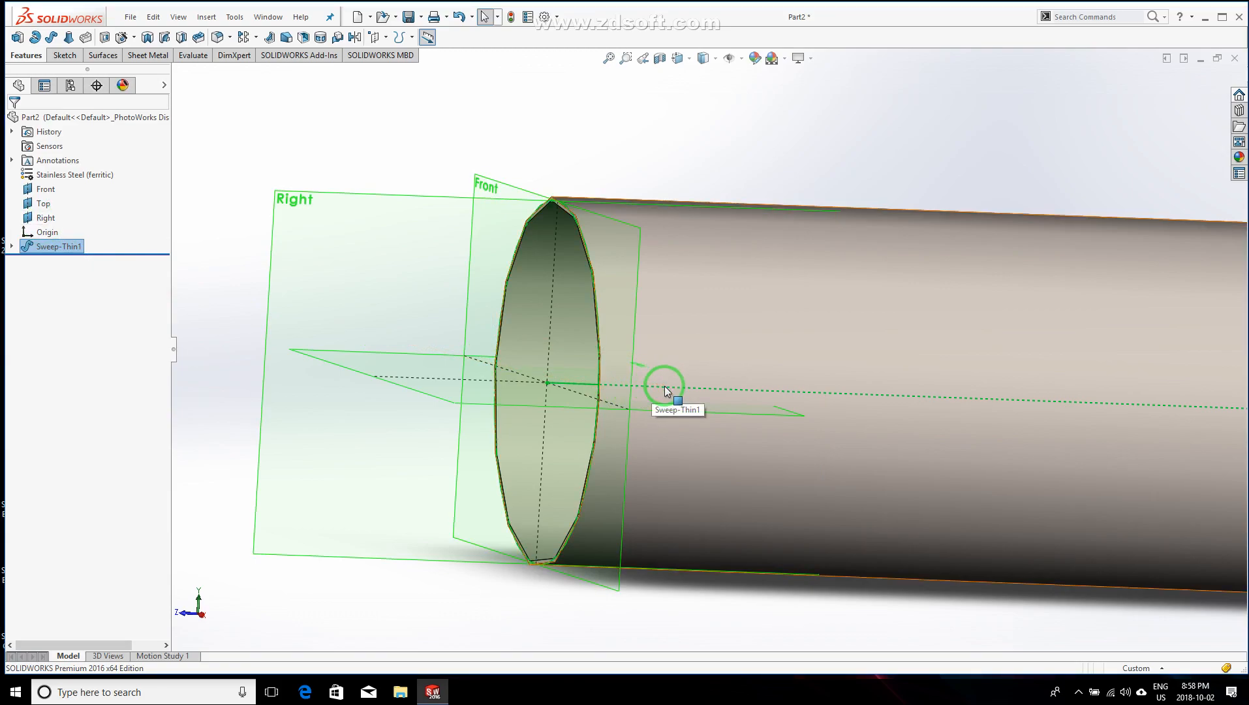
left_click(12, 247)
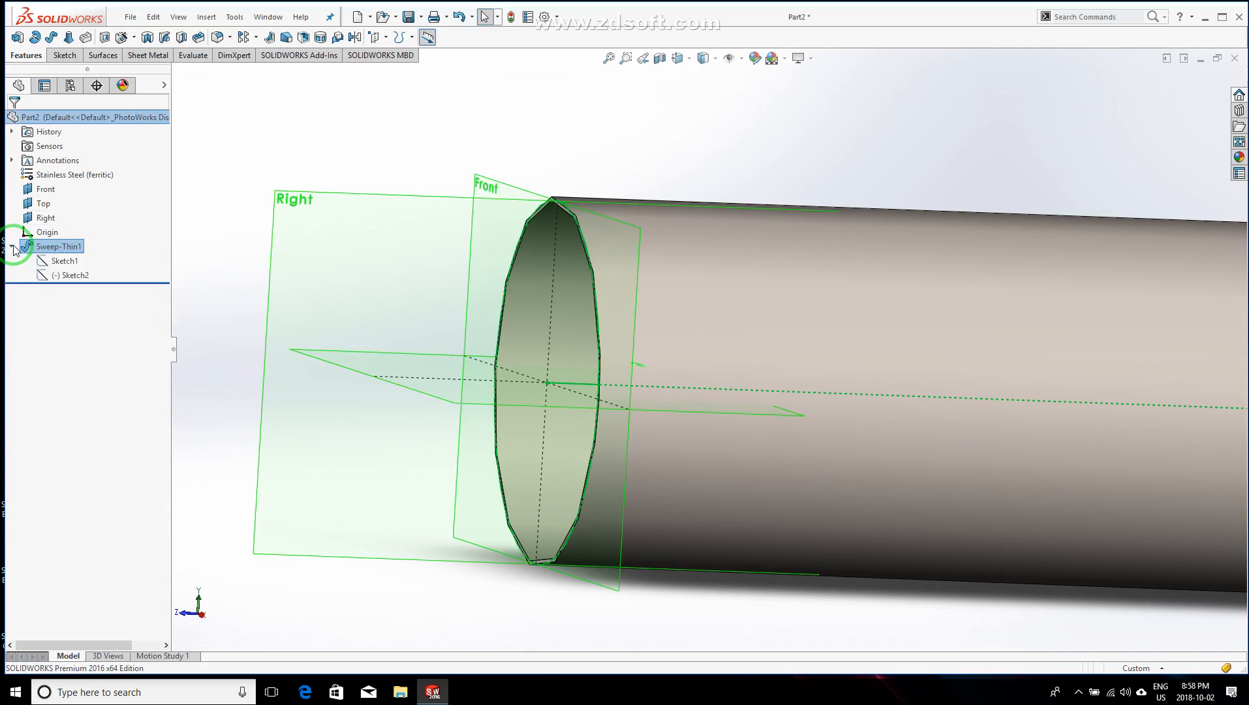
scroll(828, 445, "up", 10)
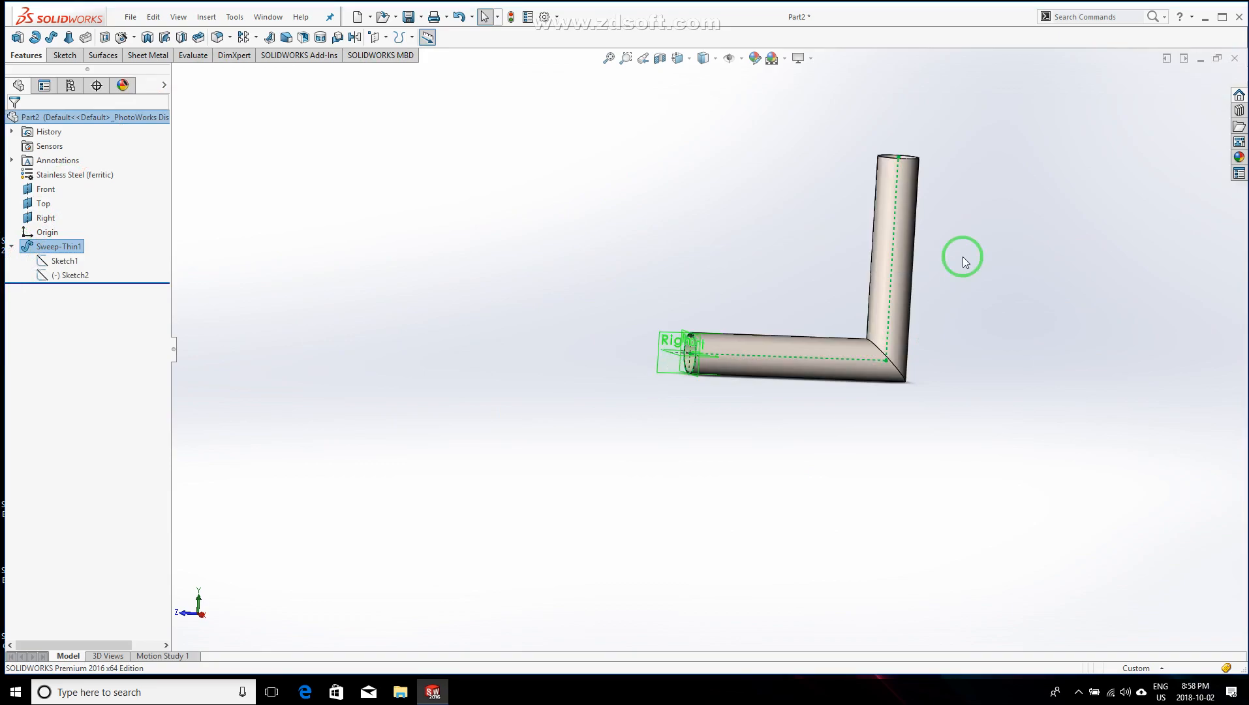
left_click(56, 55)
left_click(30, 36)
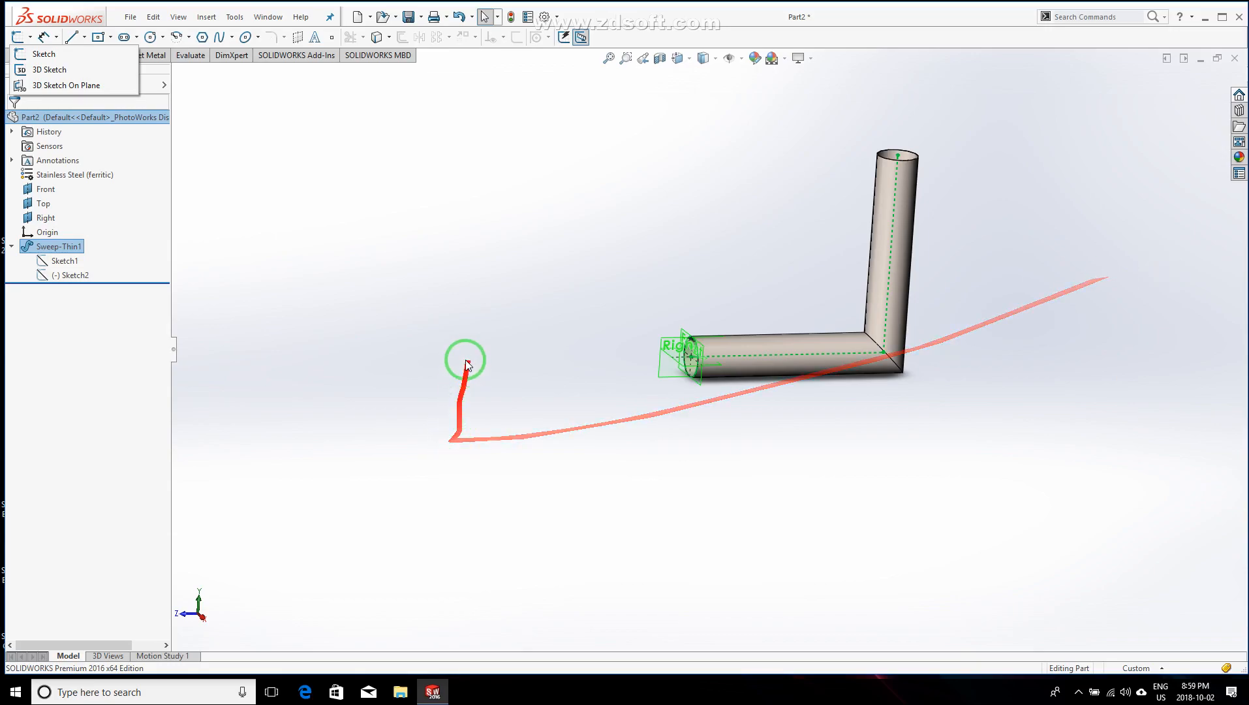
left_click(467, 343)
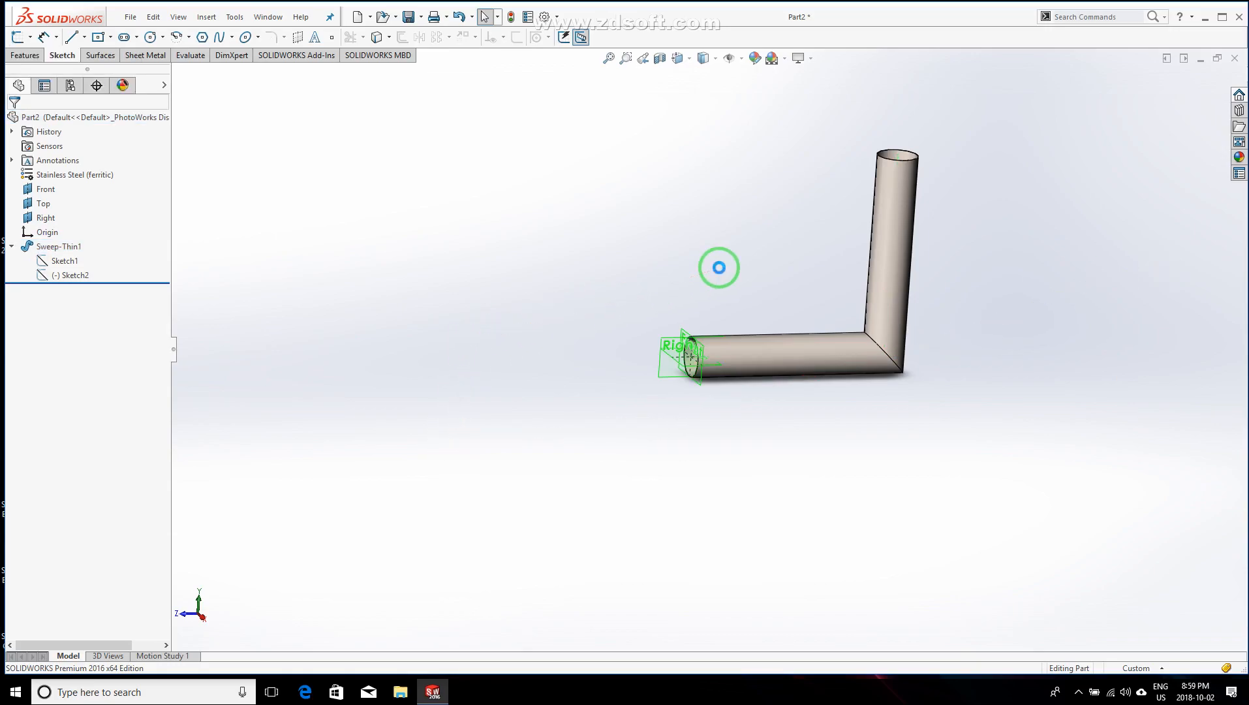